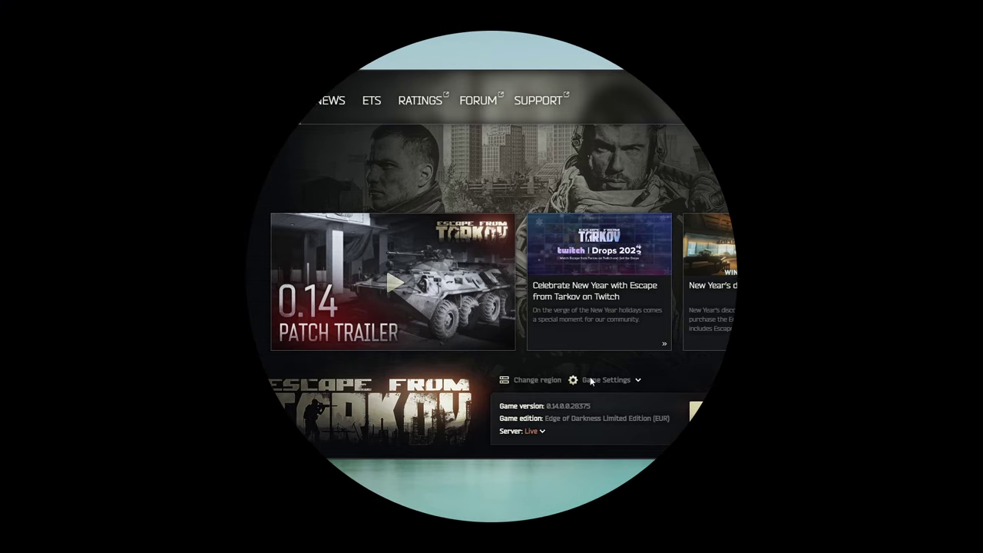
Open the game's Logs folder from the launcher and delete all log folders in it
left_click(628, 384)
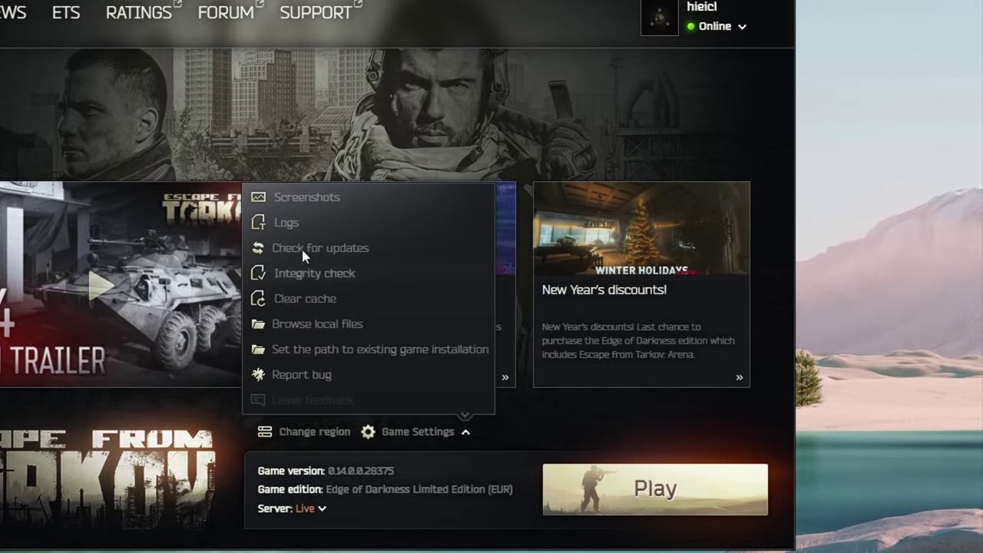
left_click(506, 239)
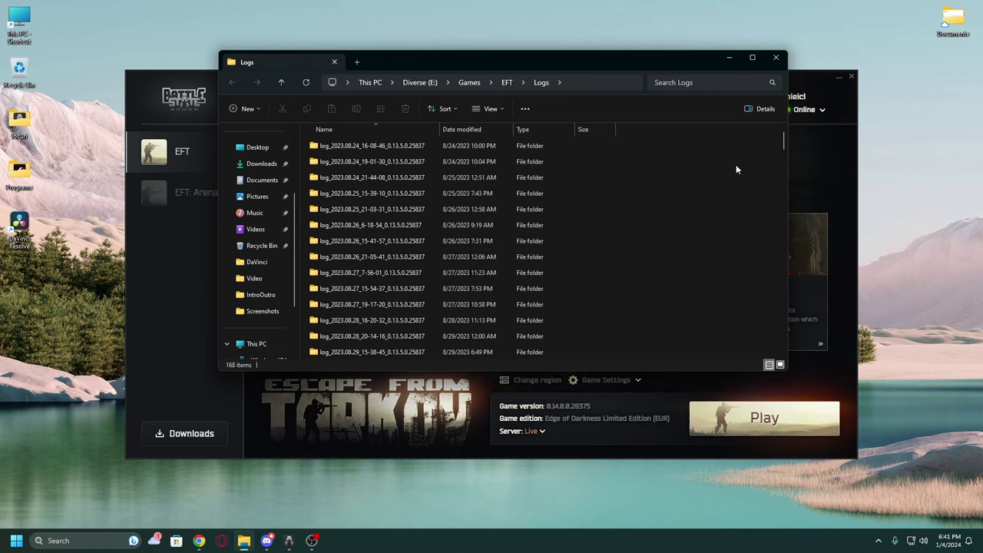
scroll(779, 269, "down", 10)
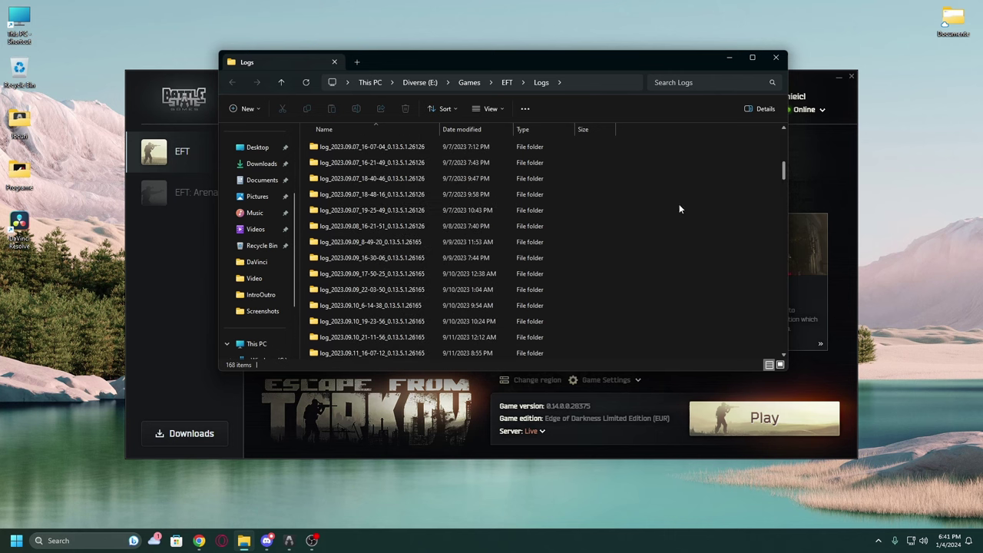
key("ctrl+a")
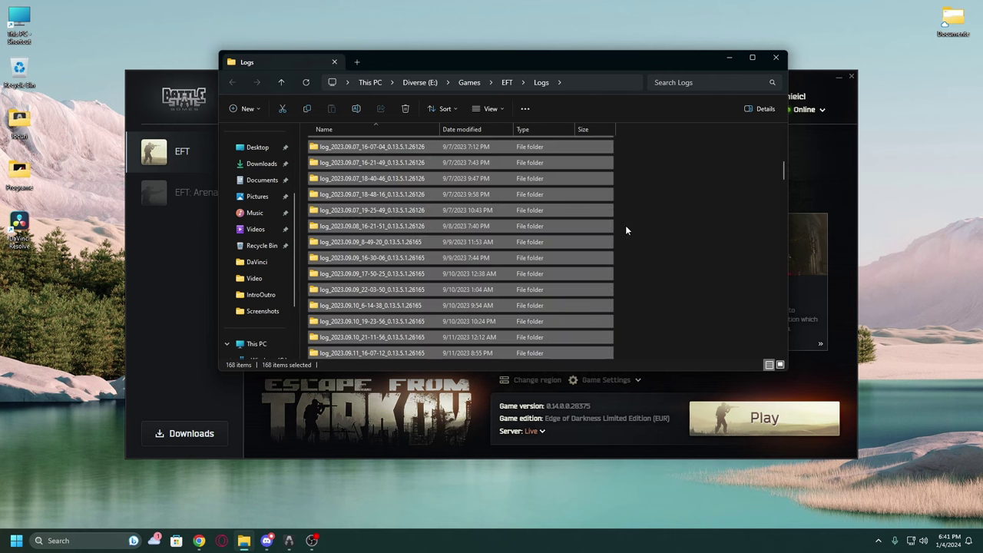
key("Delete")
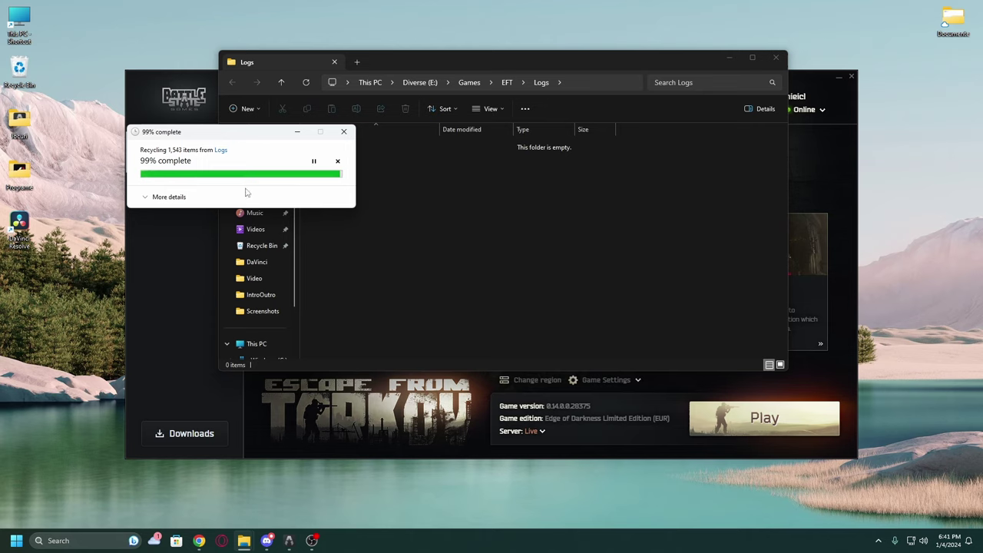
Empty the Recycle Bin, confirm the deletion and close the Logs folder window
right_click(31, 90)
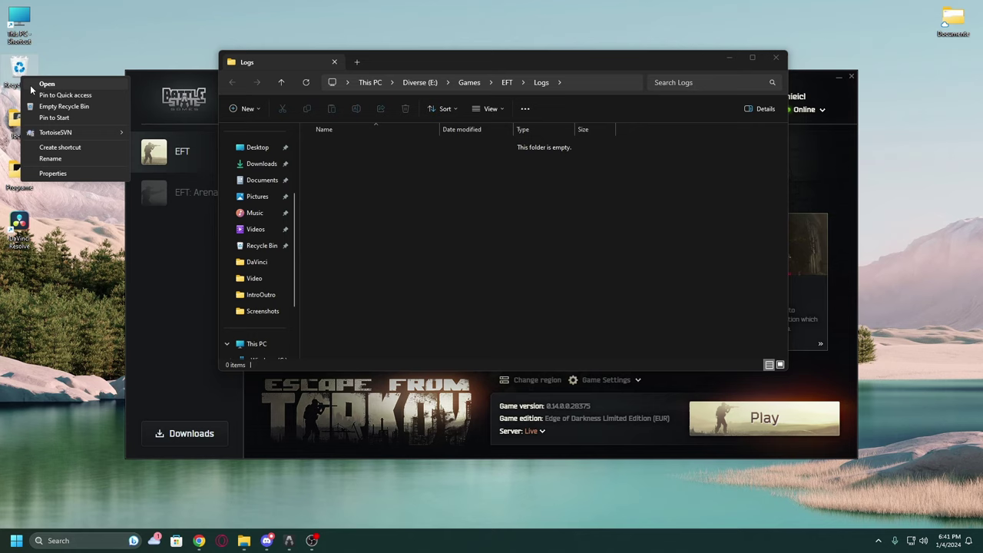
left_click(64, 106)
left_click(533, 277)
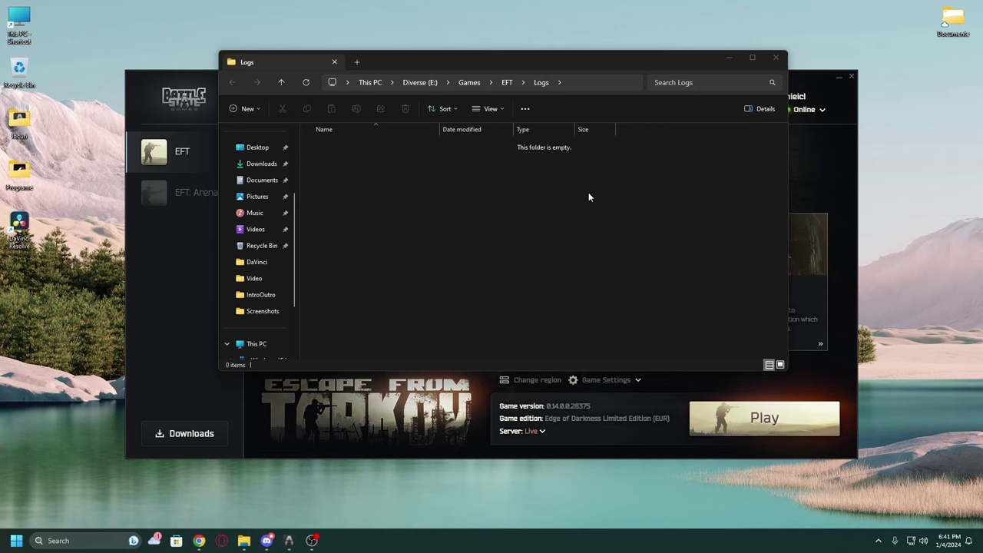
left_click(778, 59)
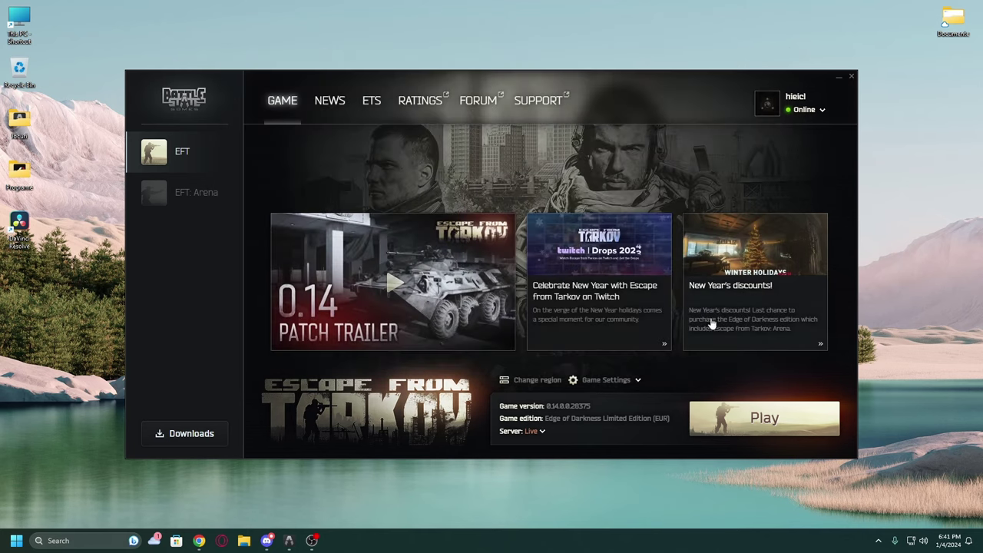
Clear the game cache from the launcher's game settings
left_click(634, 380)
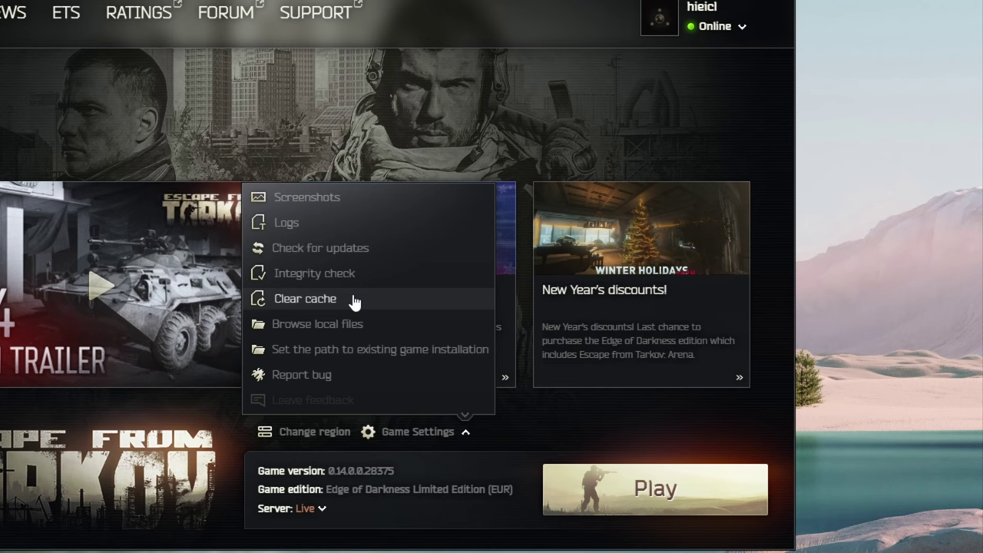
left_click(355, 300)
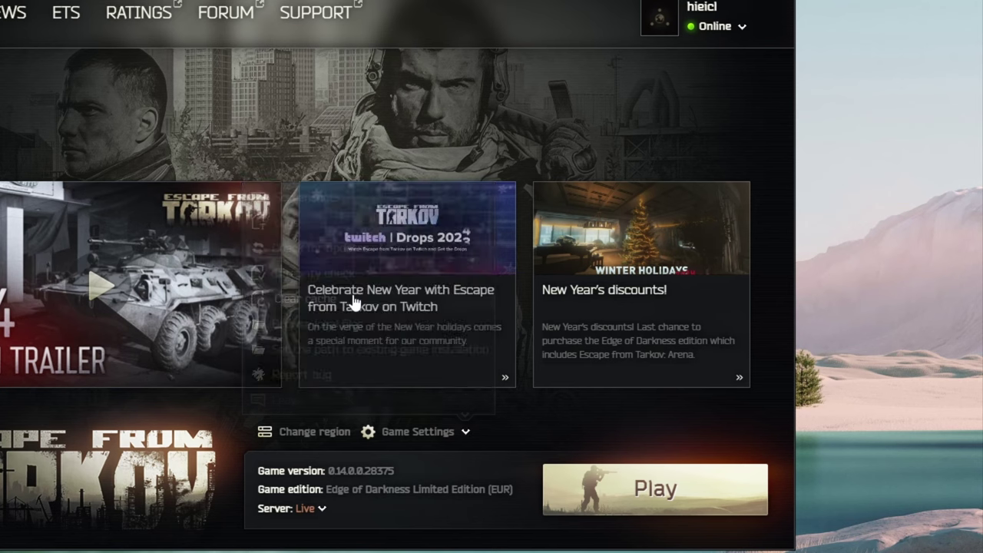
left_click(432, 432)
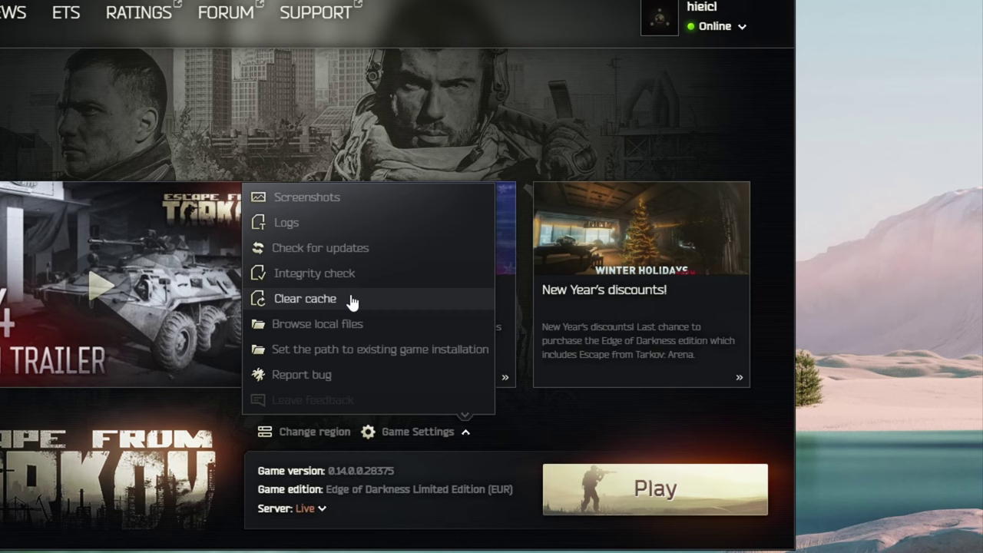
View the Launcher Settings page and return to the game page
left_click(719, 26)
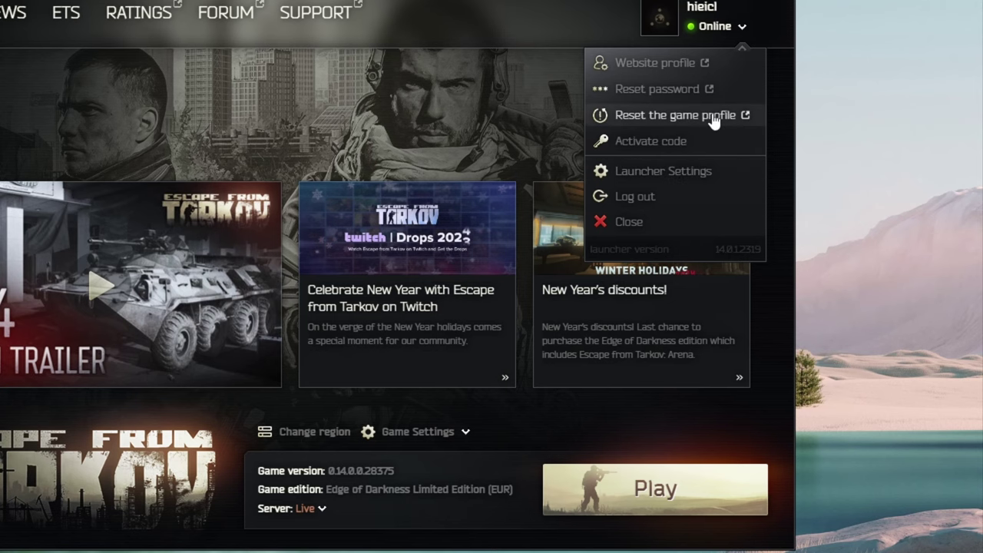
left_click(700, 171)
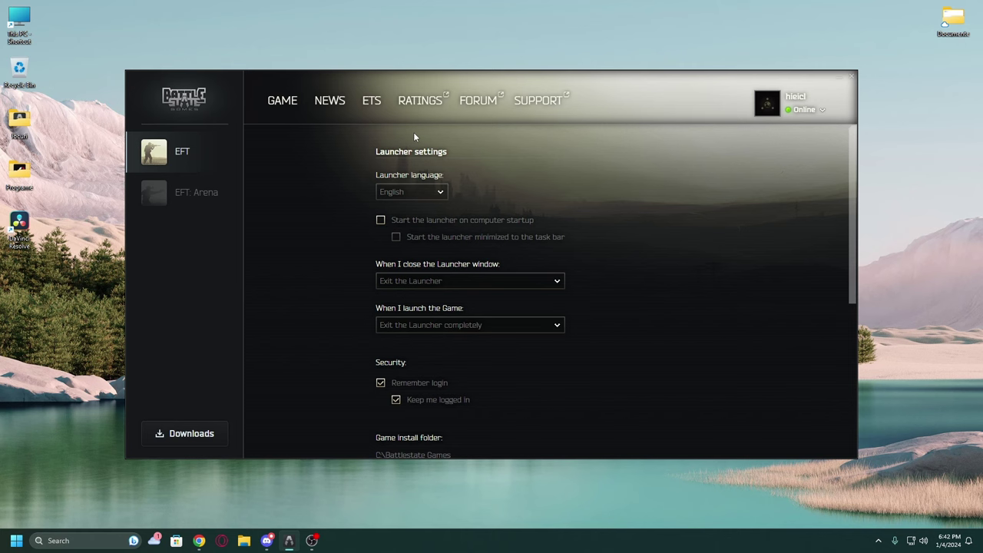
left_click(283, 101)
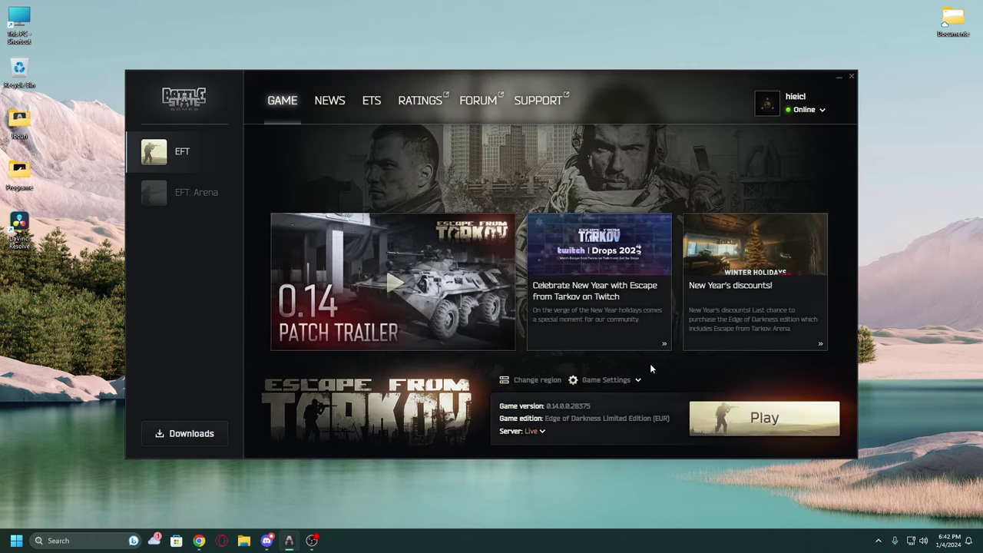
Launch Escape from Tarkov, open its in-game settings and view the interface language options
left_click(741, 427)
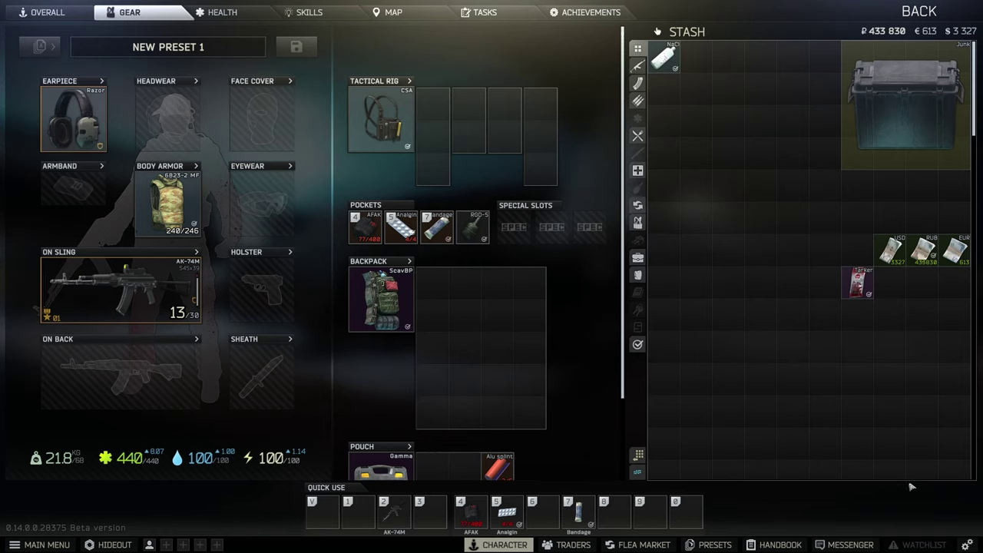
left_click(967, 544)
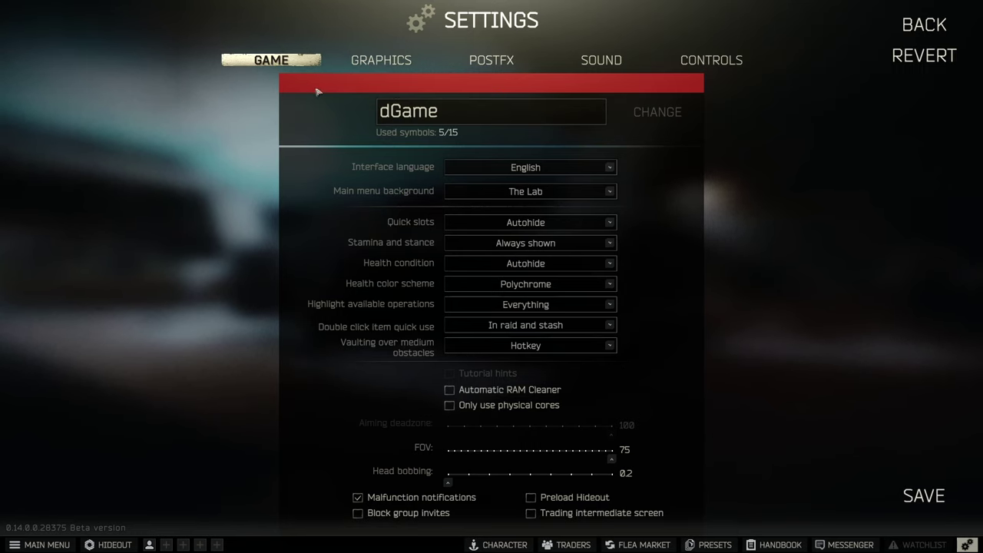
left_click(512, 169)
left_click(667, 186)
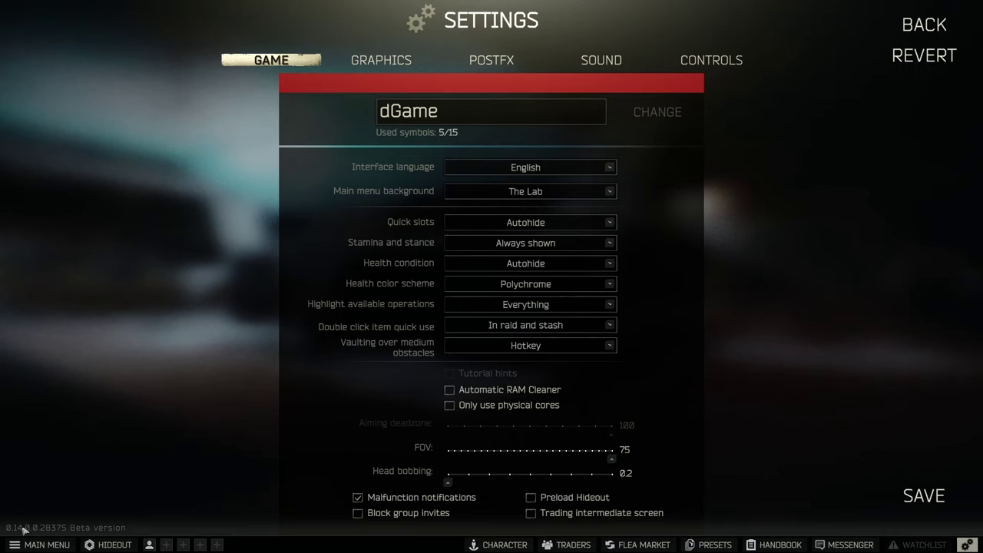
Try out the vaulting, Automatic RAM Cleaner, FOV and head bobbing settings, returning FOV to 75 and head bobbing to 0.2
left_click(507, 348)
left_click(450, 391)
left_click_drag(612, 462, 518, 462)
left_click_drag(521, 461, 644, 464)
left_click_drag(451, 486, 668, 490)
left_click_drag(613, 487, 449, 482)
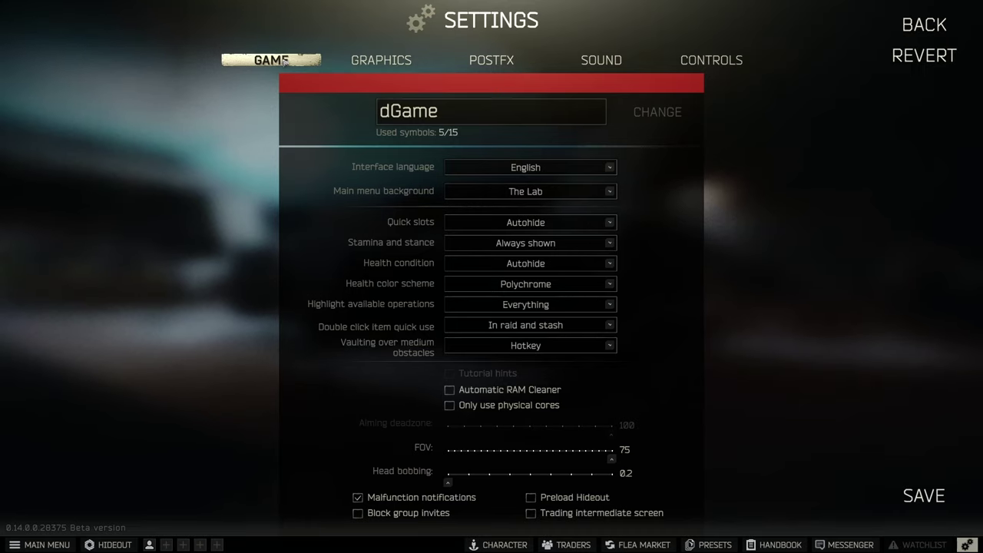
Open the graphics settings and examine the available screen modes and aspect ratios
left_click(370, 64)
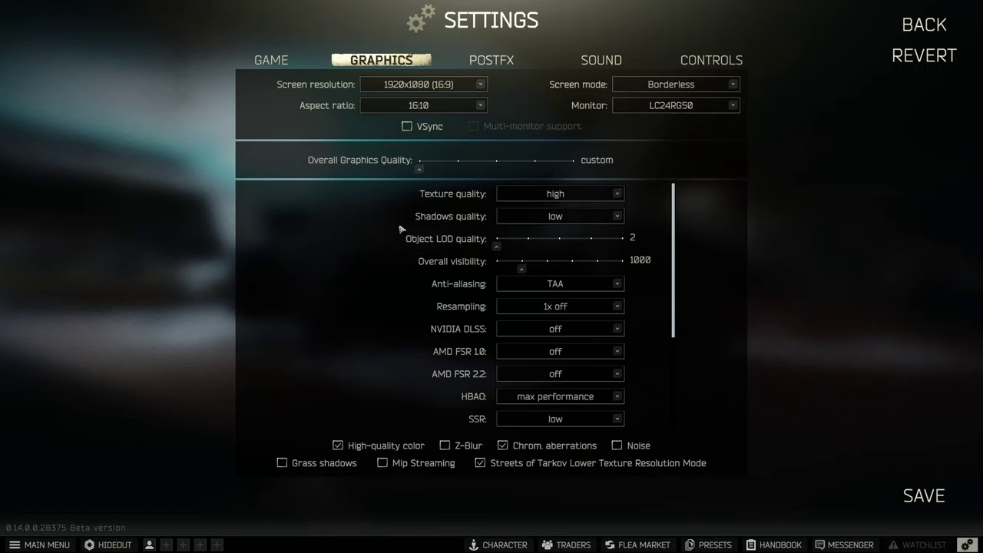
left_click(645, 91)
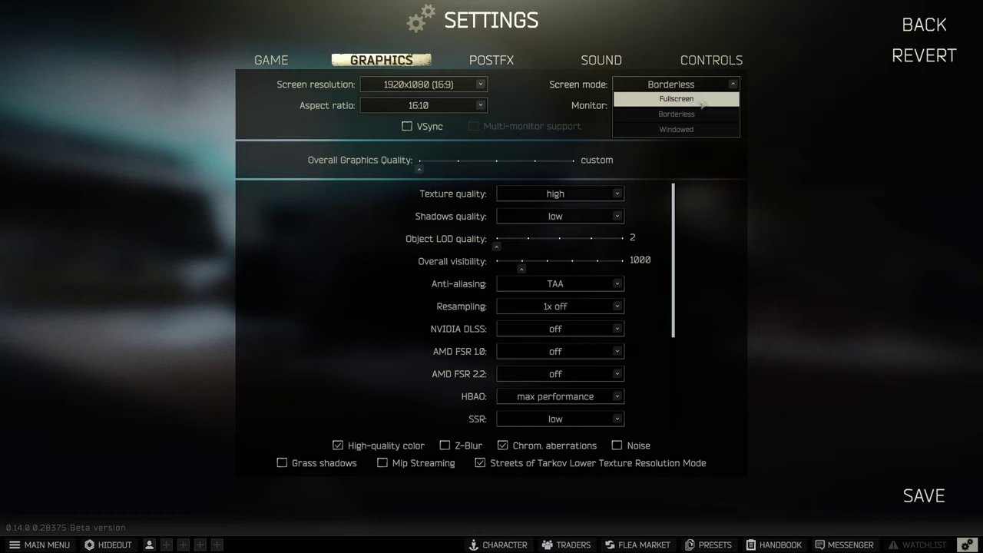
left_click(456, 110)
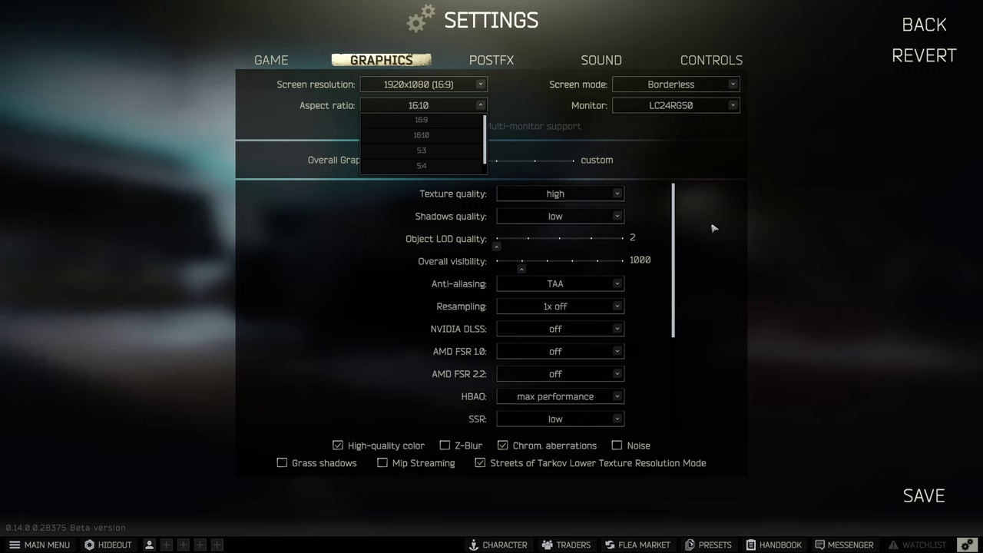
left_click(814, 160)
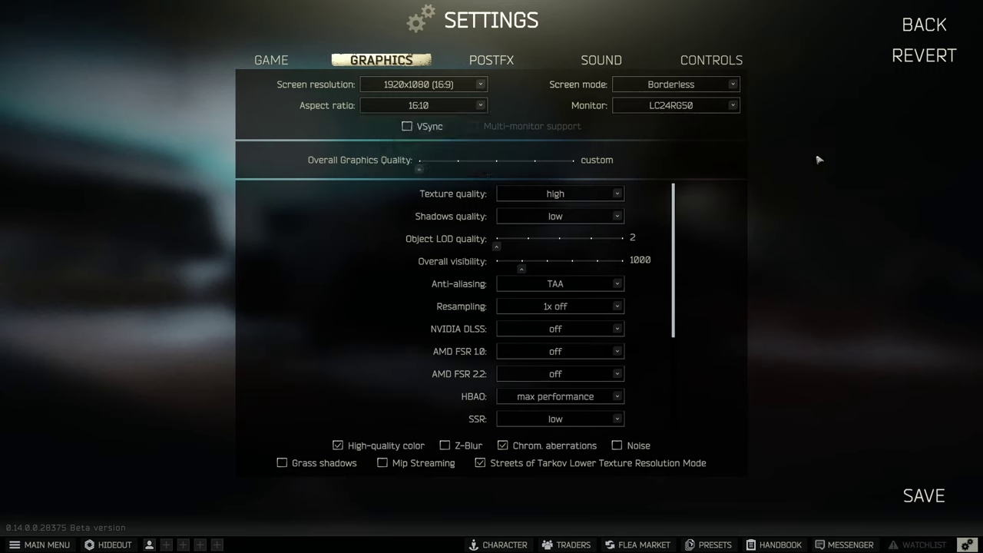
Examine the available texture quality options in the graphics settings
left_click(597, 195)
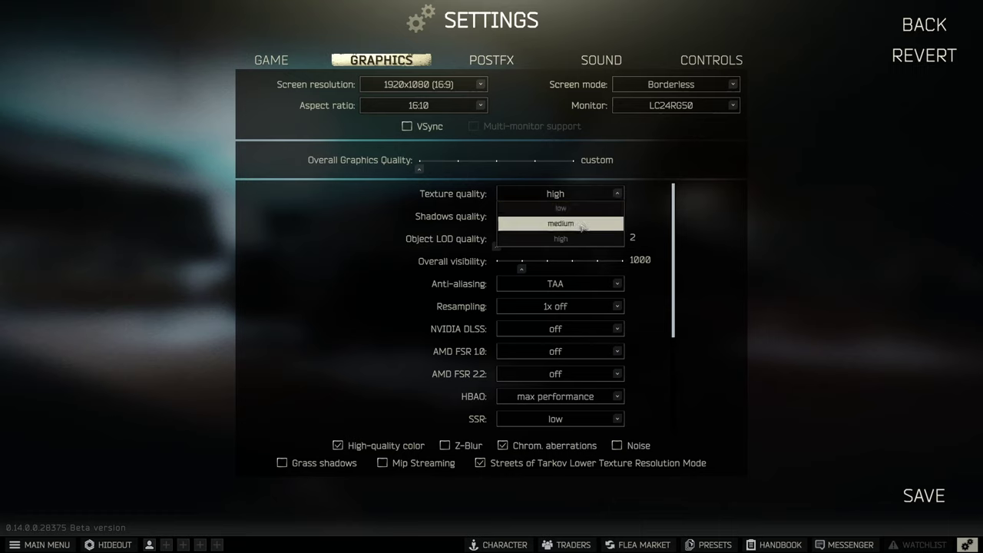
left_click(551, 194)
left_click(548, 195)
left_click(576, 223)
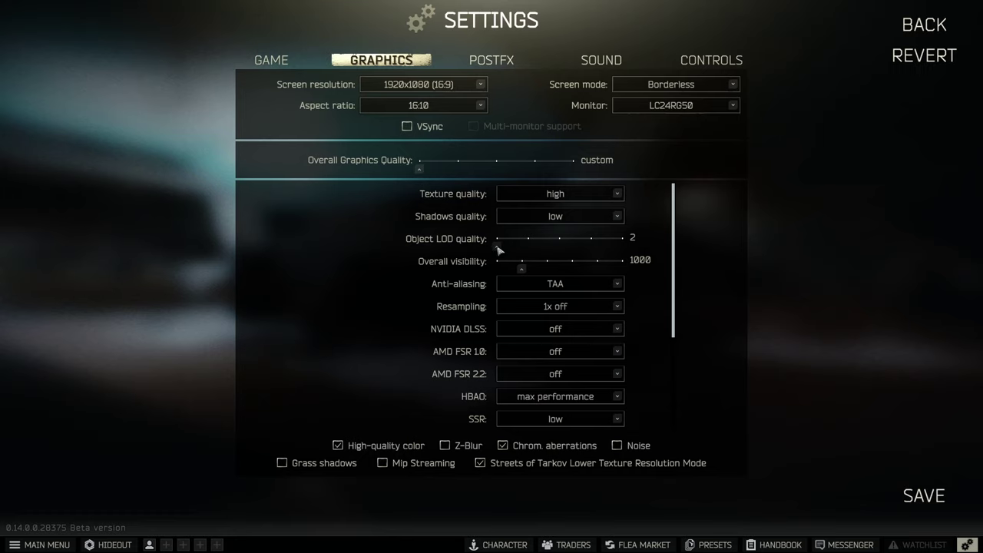
Set the object LOD quality to 2 and the anti-aliasing to TAA
mouse_move(499, 249)
left_mouse_down()
mouse_move(525, 251)
mouse_move(492, 250)
left_mouse_up()
left_click(598, 292)
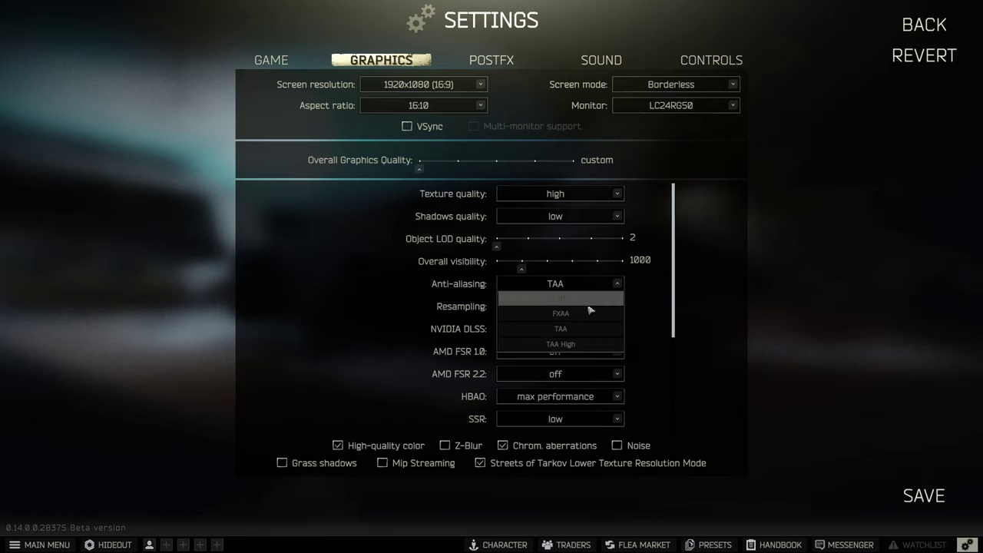
left_click(589, 331)
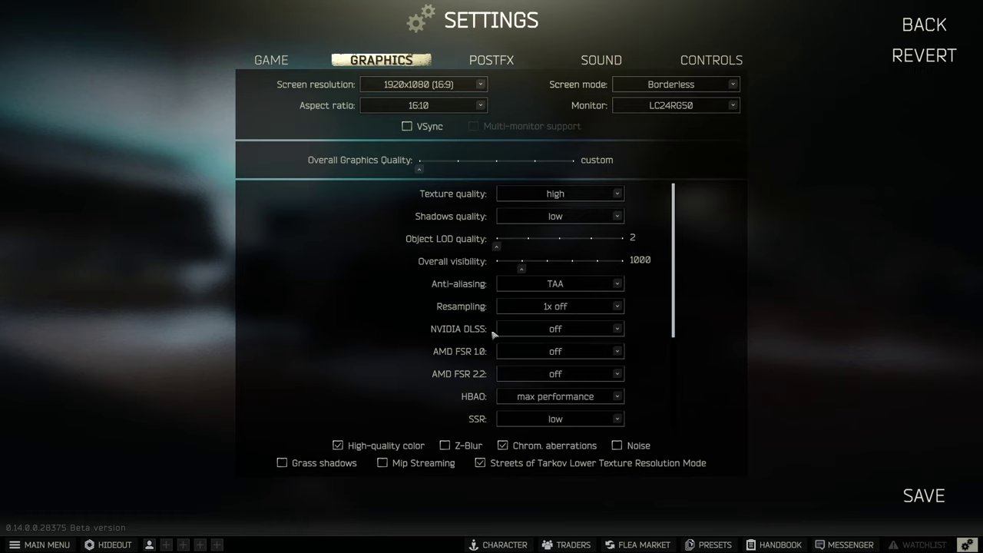
Try NVIDIA Reflex Low Latency at on + boost and switch it back to off
mouse_move(480, 357)
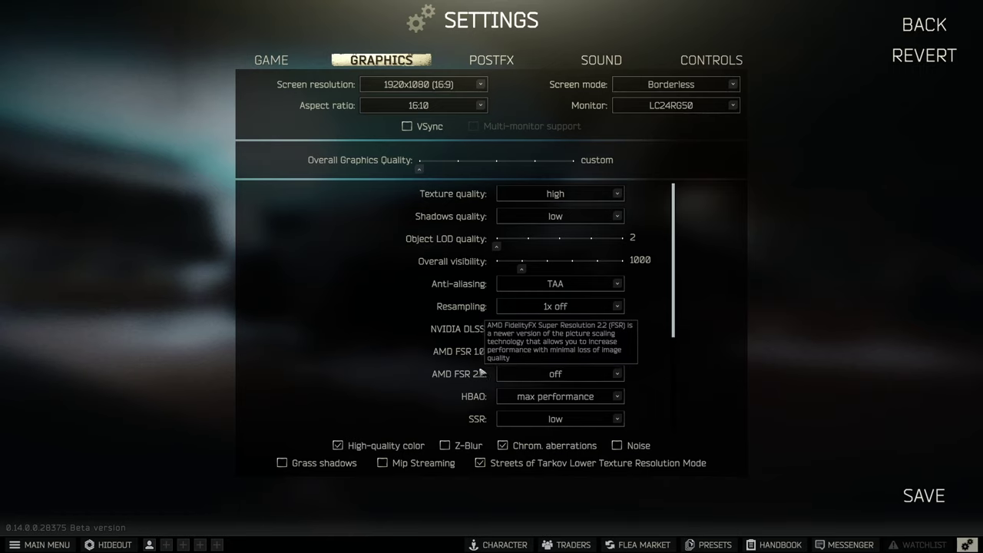
scroll(480, 369, "down", 3)
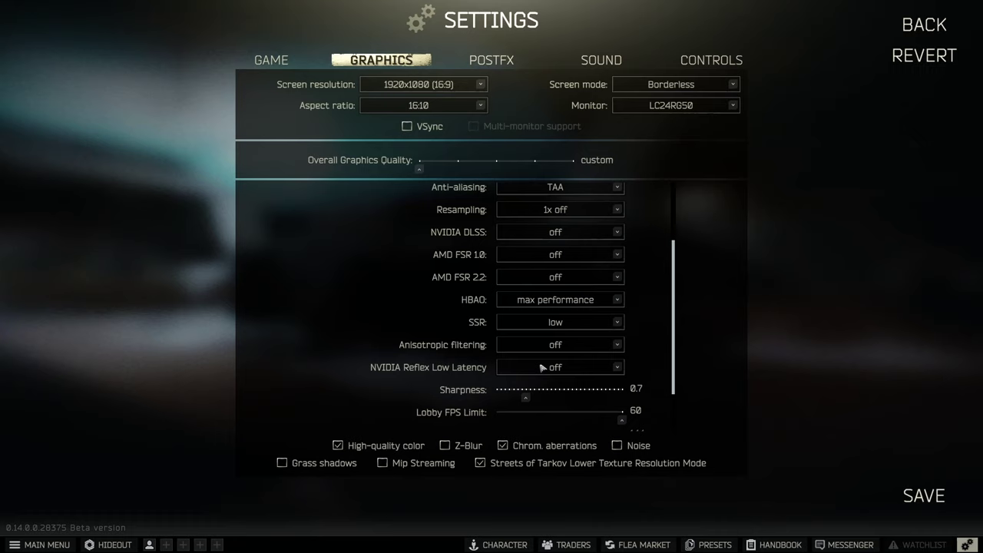
scroll(411, 316, "down", 2)
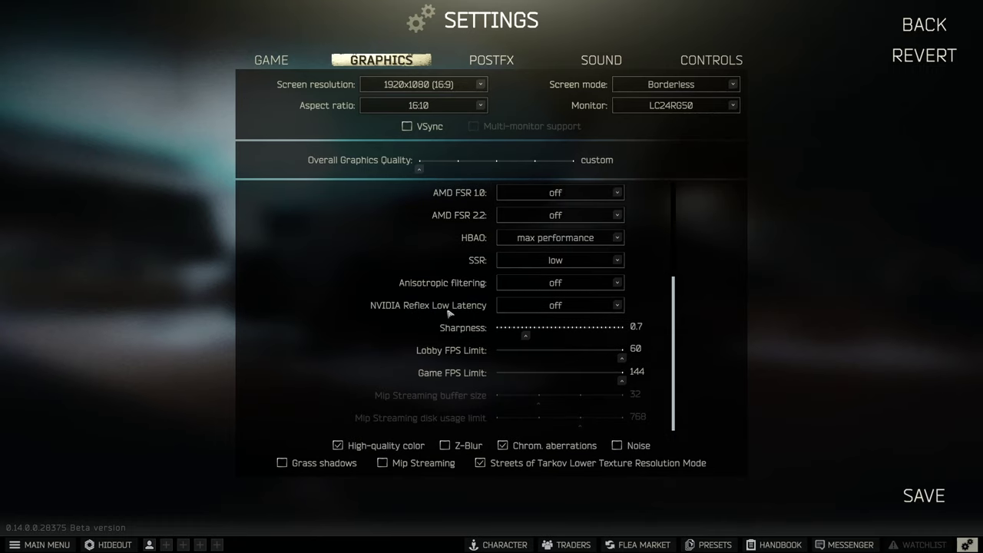
left_click(559, 308)
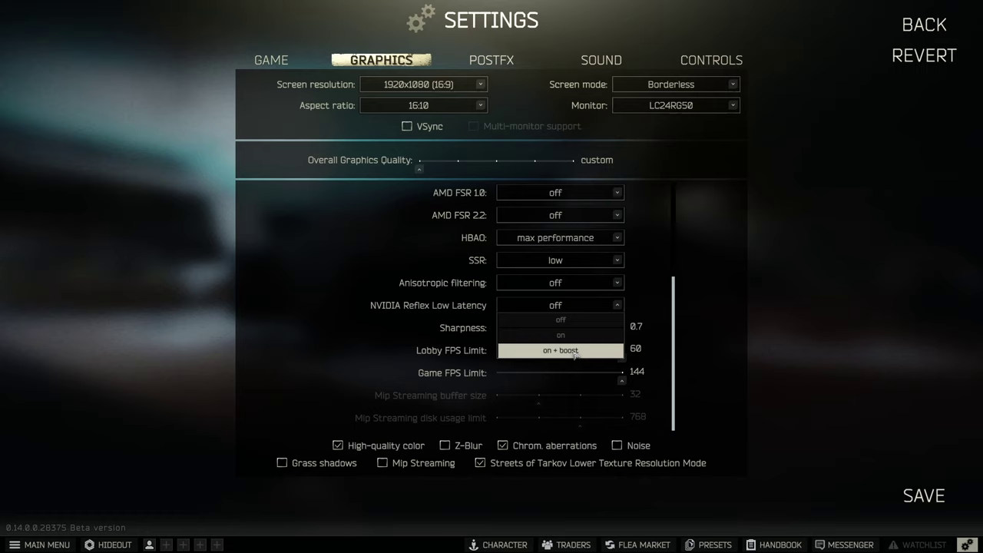
left_click(574, 354)
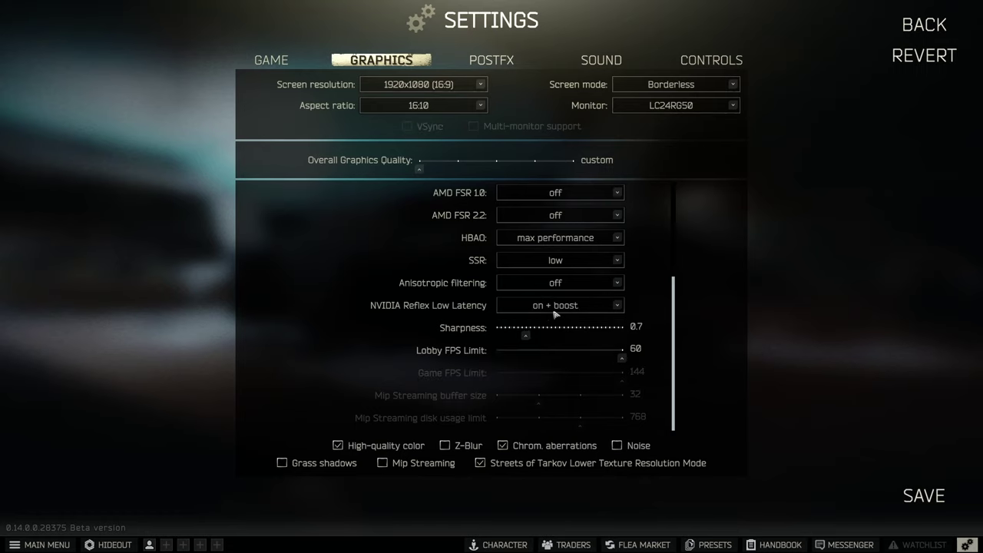
left_click(563, 307)
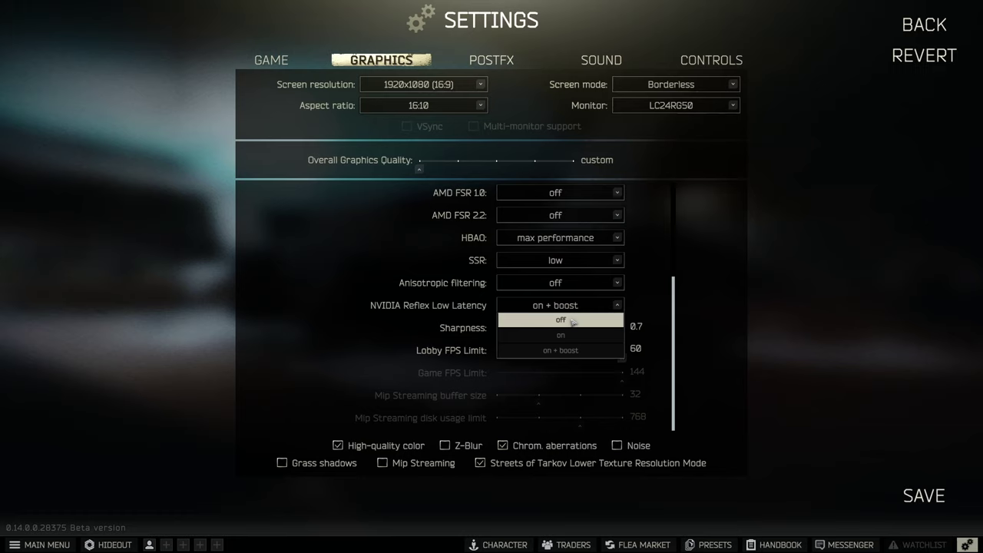
left_click(572, 321)
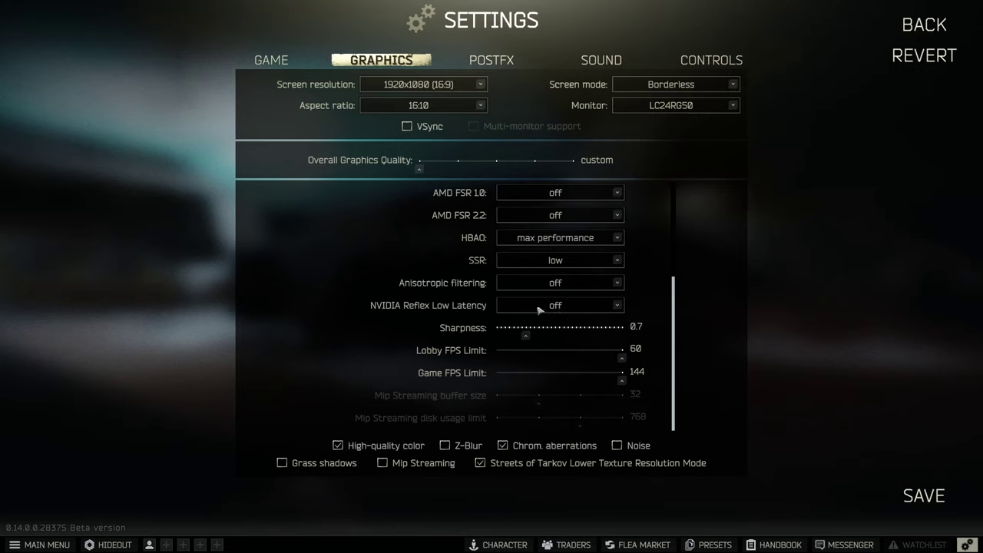
left_click(539, 308)
Set the PostFX color grading to Feather and increase its intensity
left_click(496, 61)
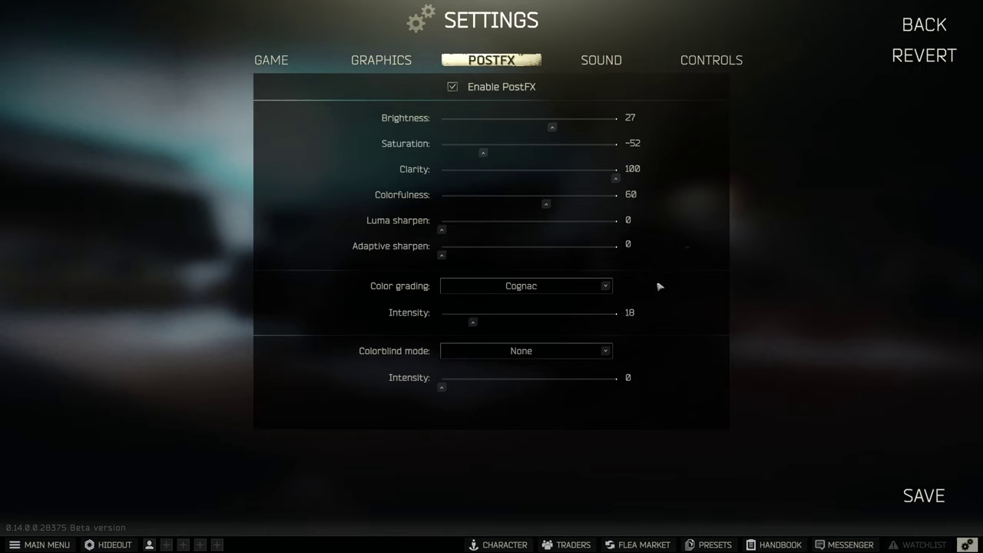
left_click(563, 285)
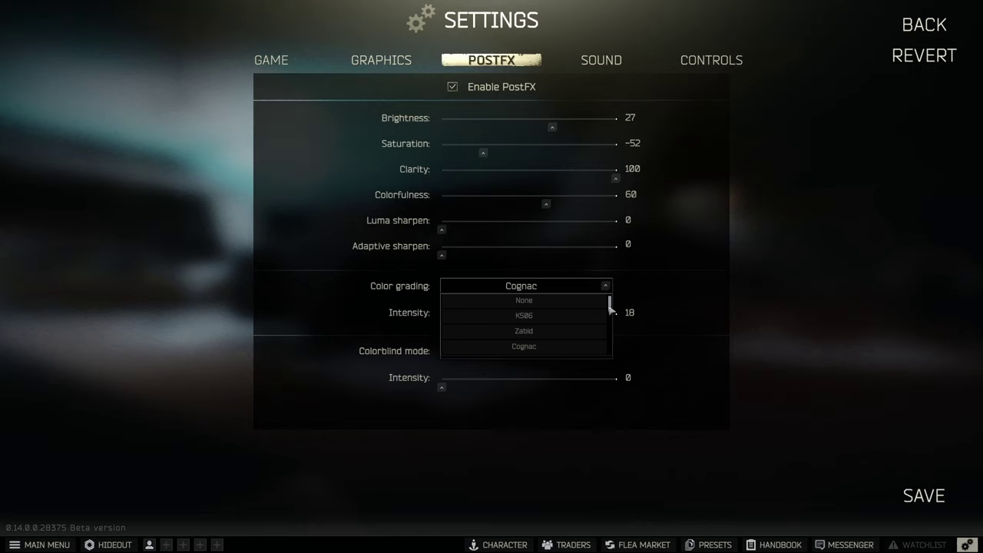
left_click_drag(611, 311, 611, 316)
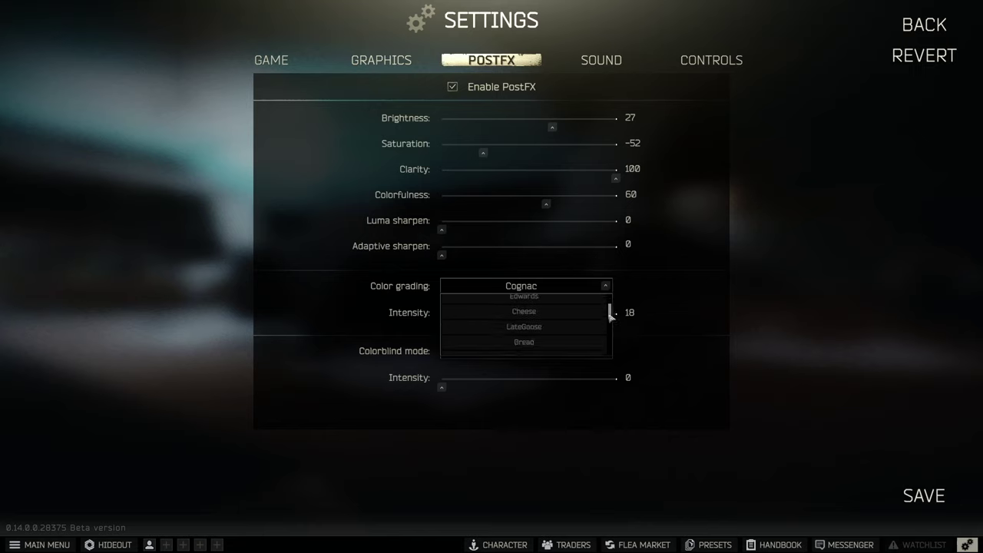
scroll(611, 315, "down", 5)
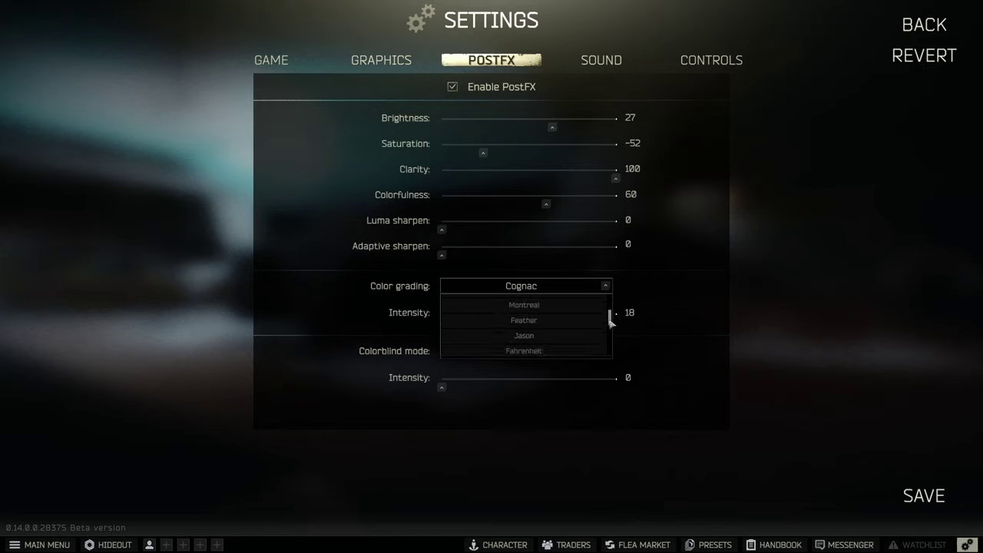
left_click(562, 323)
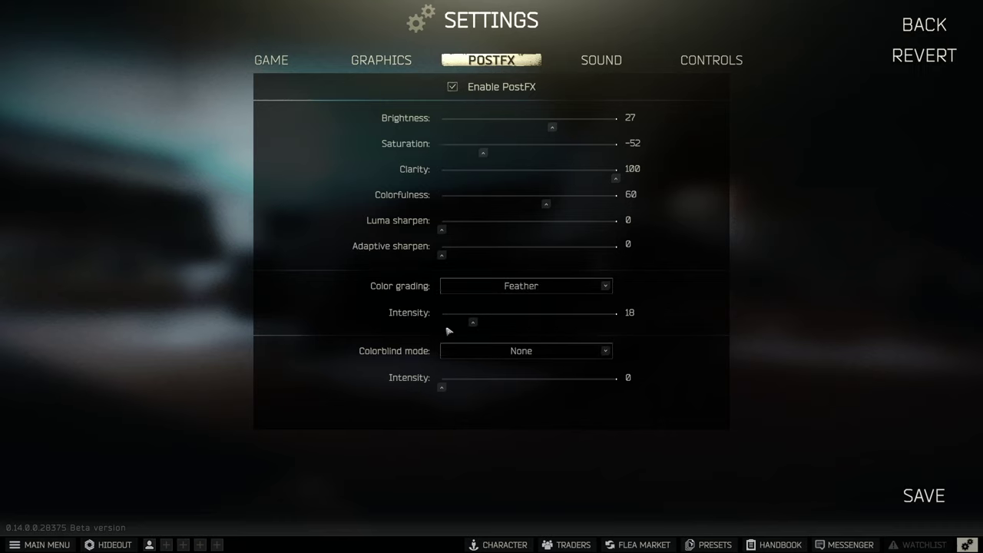
left_click_drag(473, 323, 587, 331)
Open the sound settings and examine the available character voices
left_click(605, 64)
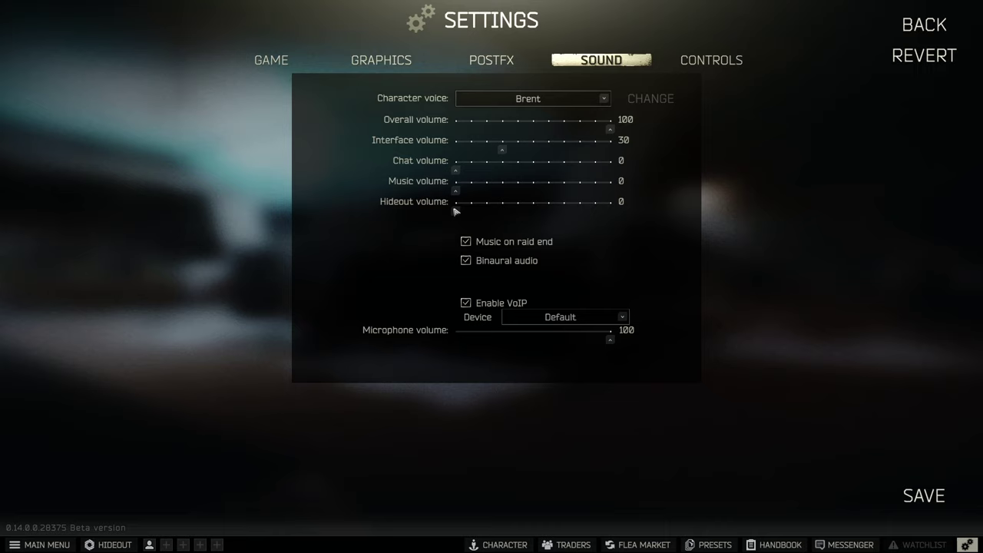
left_click(548, 98)
left_click(558, 132)
left_click(552, 99)
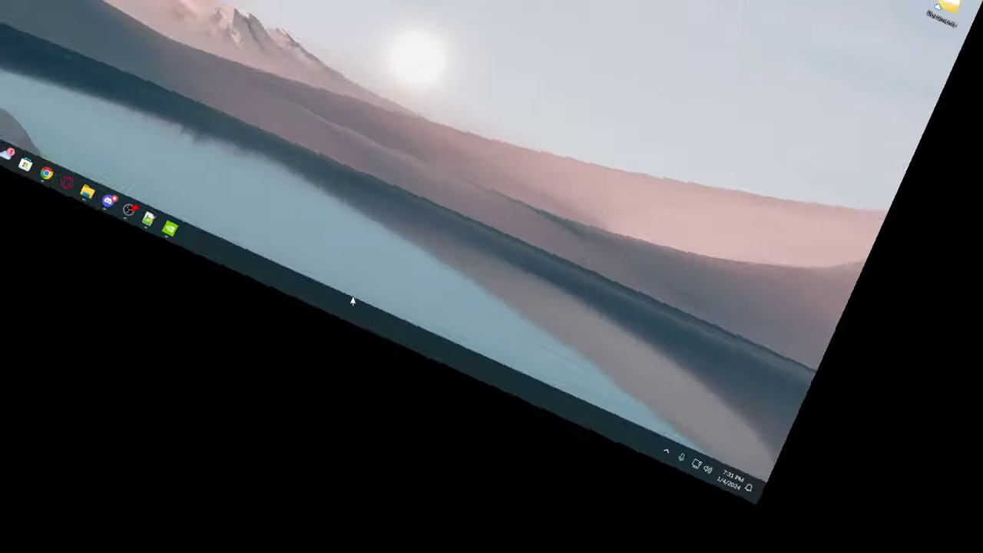
Switch to Task Manager and examine the computer's memory performance
right_click(408, 400)
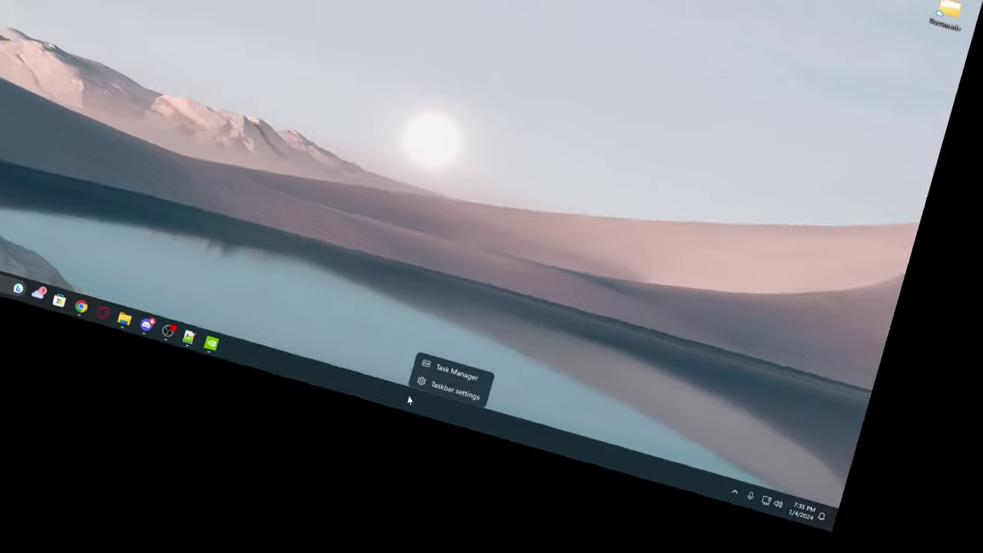
left_click(455, 374)
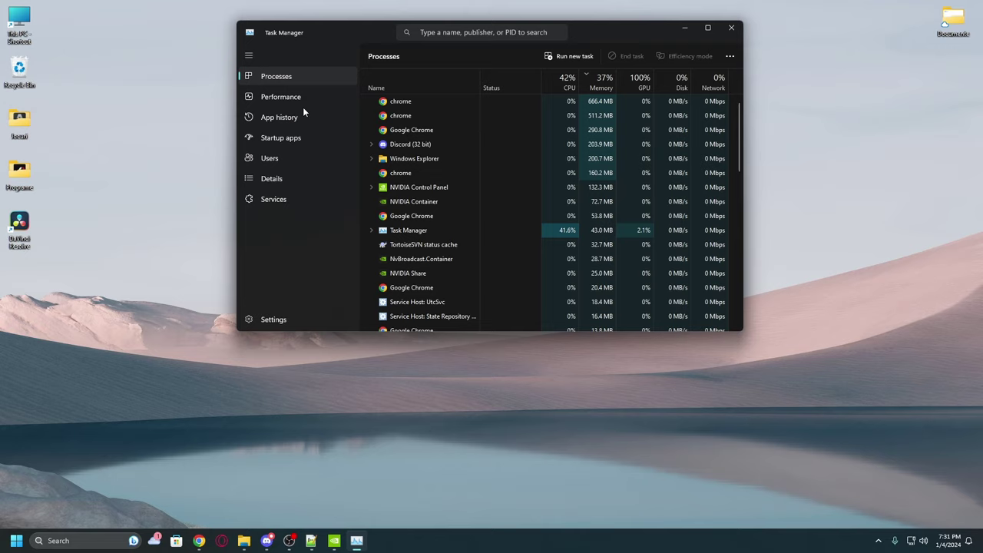
left_click(317, 96)
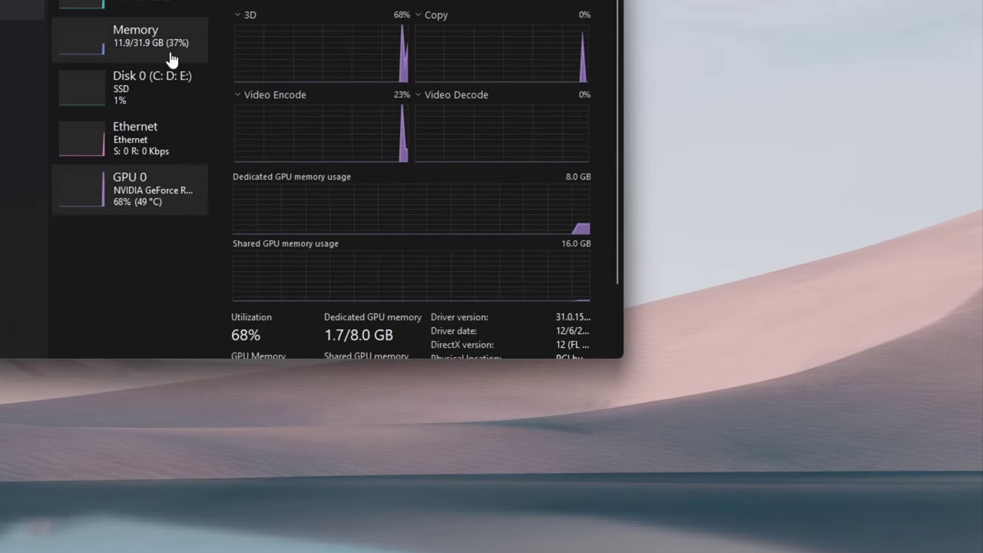
left_click(171, 61)
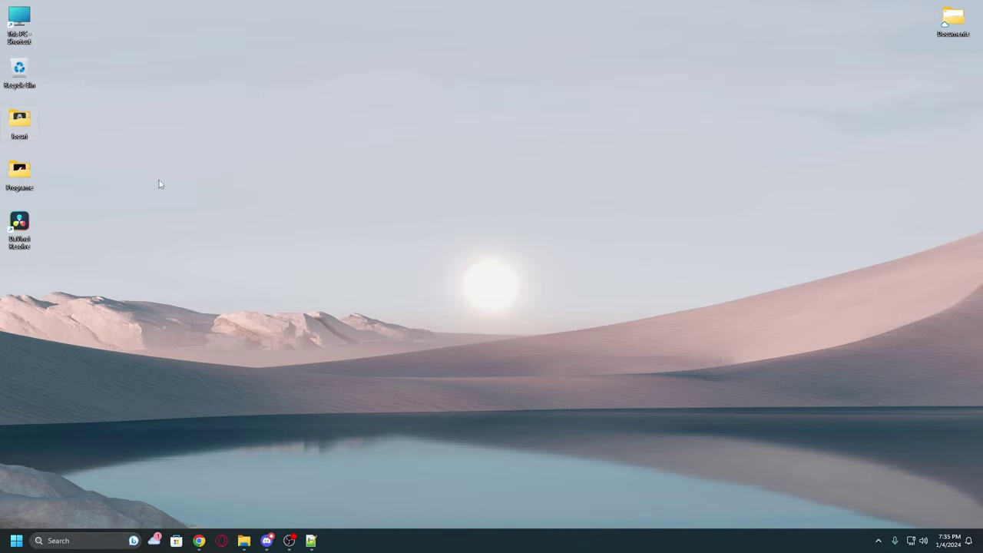
Switch to the Battlestate Games Launcher from the Jocuri desktop folder and browse the game's local files
double_click(19, 122)
double_click(362, 218)
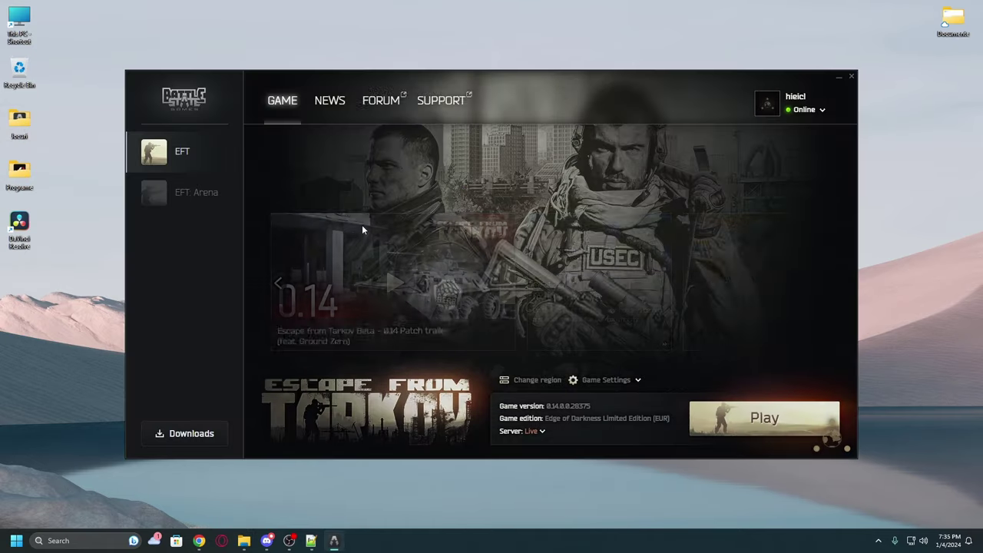
left_click(621, 379)
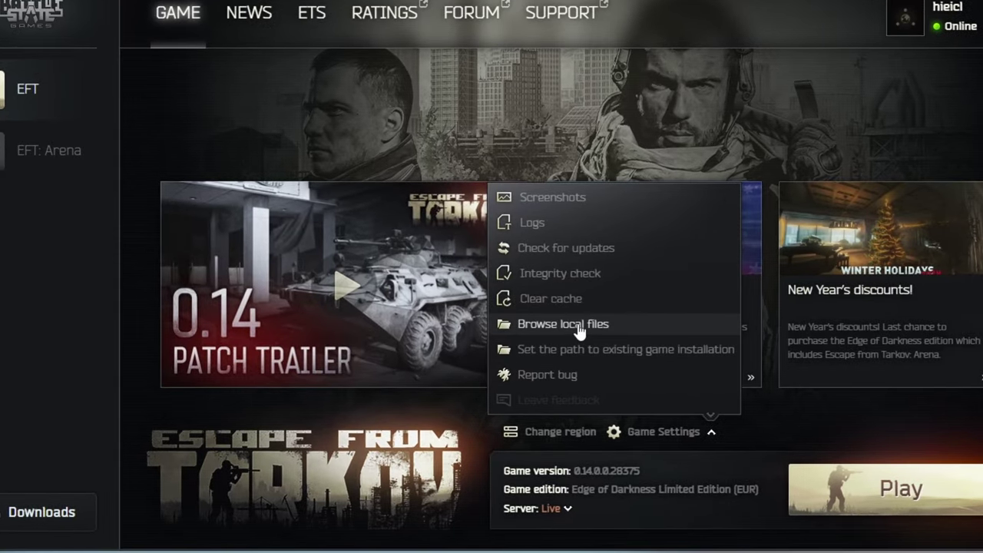
left_click(563, 324)
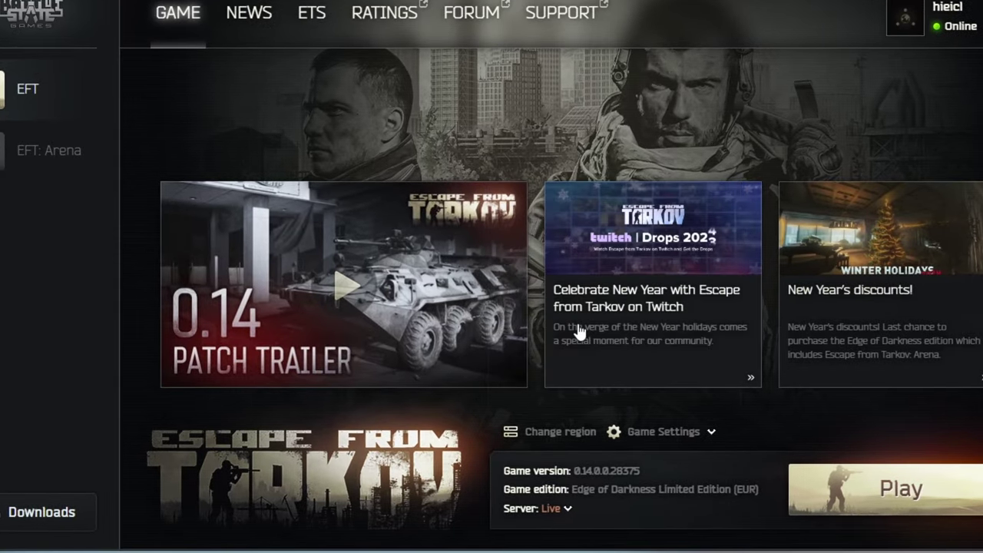
Open the compatibility properties of the EscapeFromTarkov application in the EFT folder
left_click(311, 252)
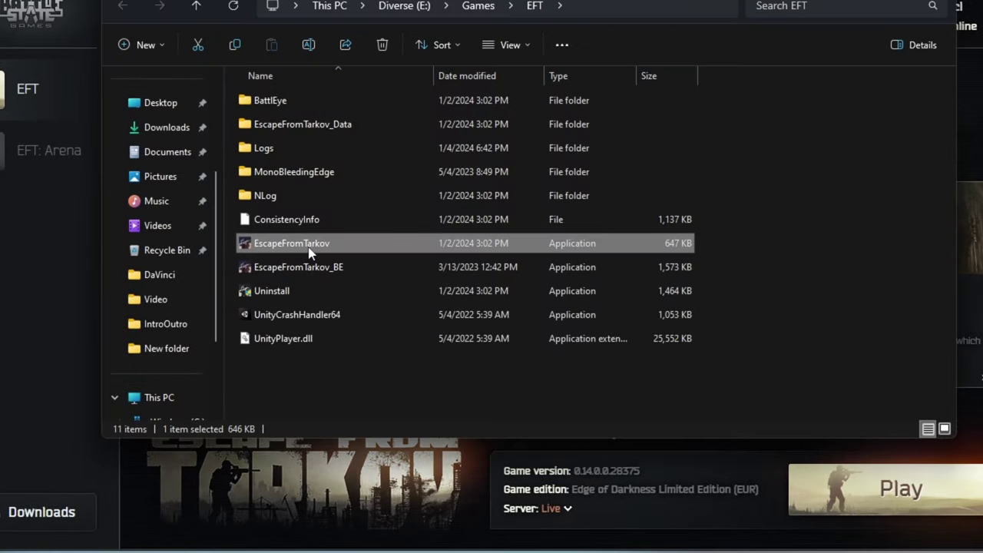
double_click(329, 245)
right_click(326, 247)
key("r")
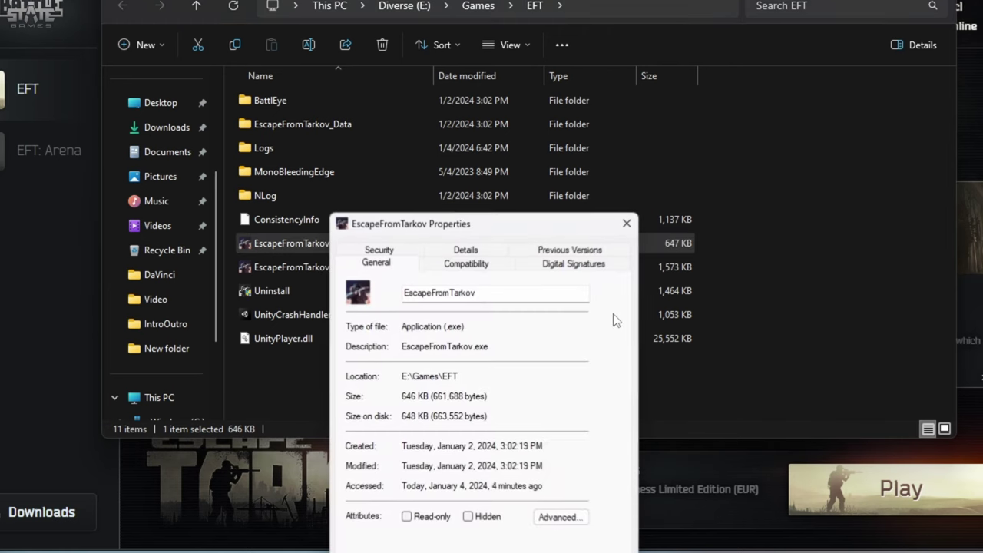
left_click(466, 265)
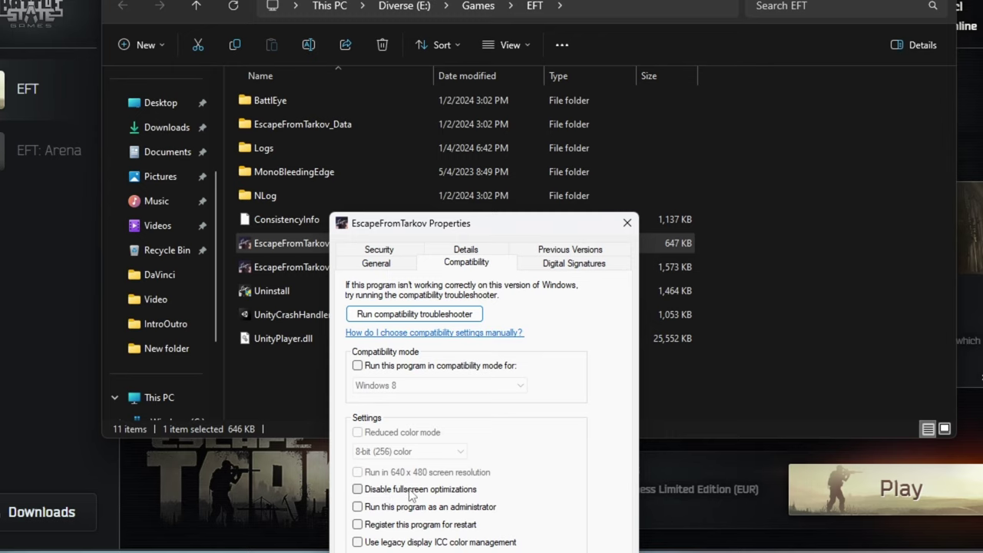
Try the Disable fullscreen optimizations option for EscapeFromTarkov, then close its properties, the launcher and the Jocuri folder
left_click(358, 490)
left_click(358, 492)
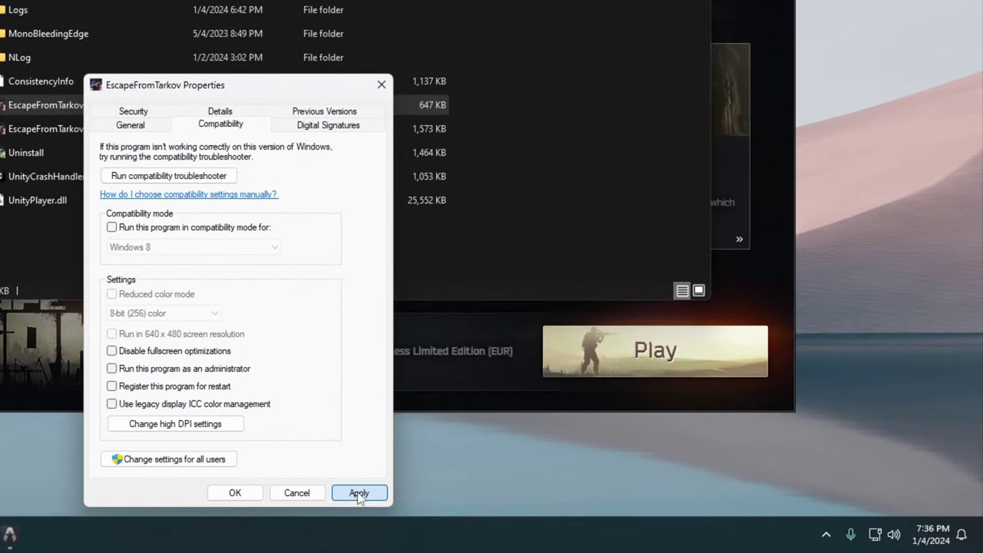
left_click(565, 511)
left_click(237, 496)
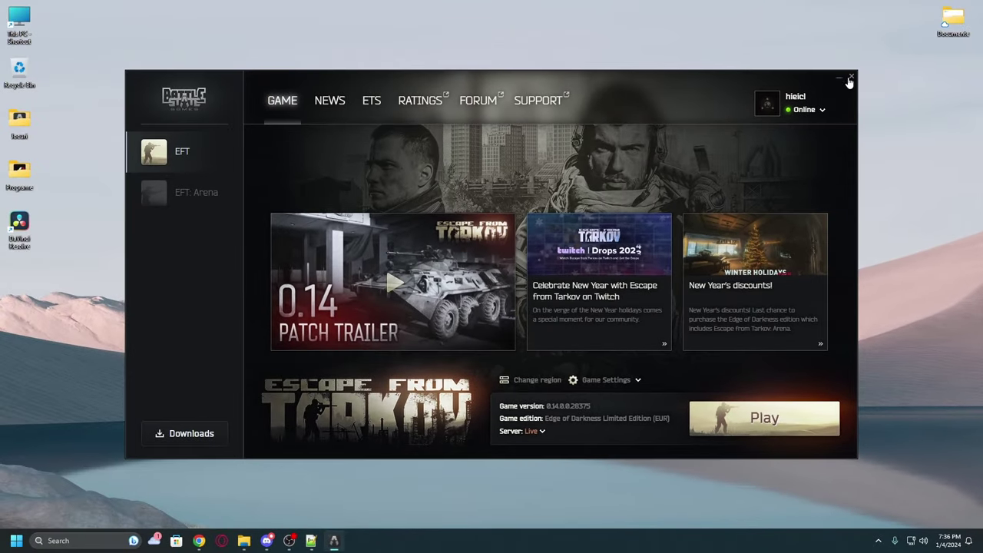
left_click(844, 50)
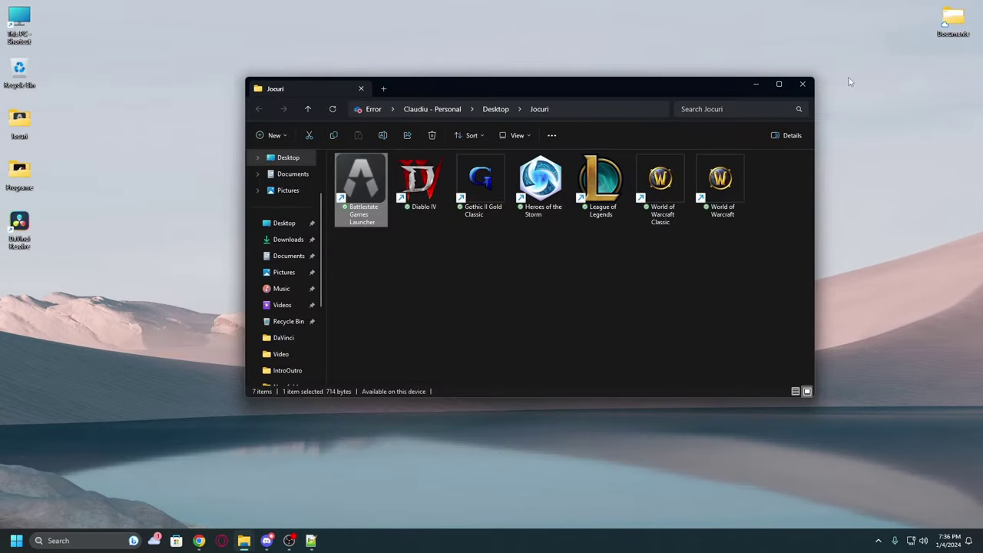
left_click(791, 62)
Switch to the NVIDIA Control Panel, open the desktop color settings and enlarge the window to show all adjustments
right_click(505, 222)
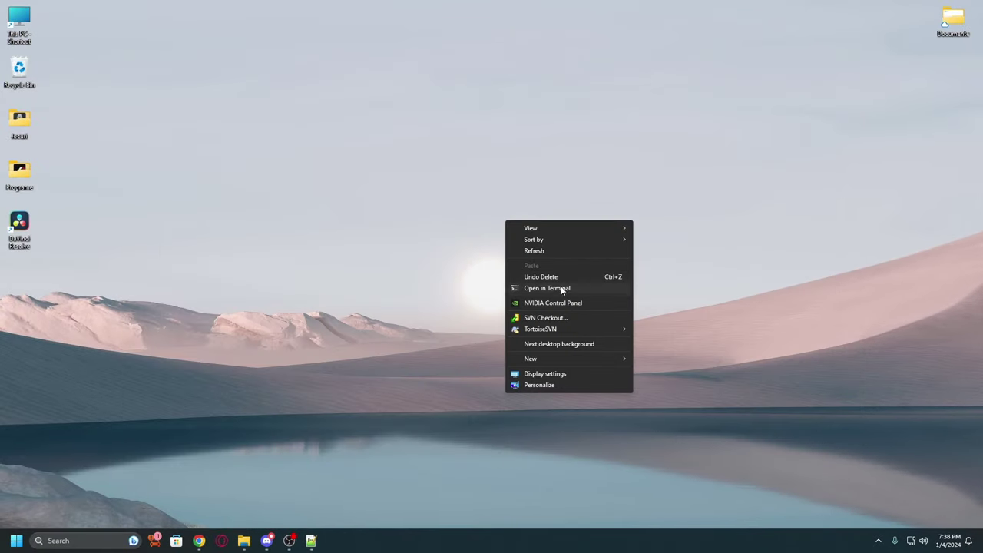
left_click(568, 304)
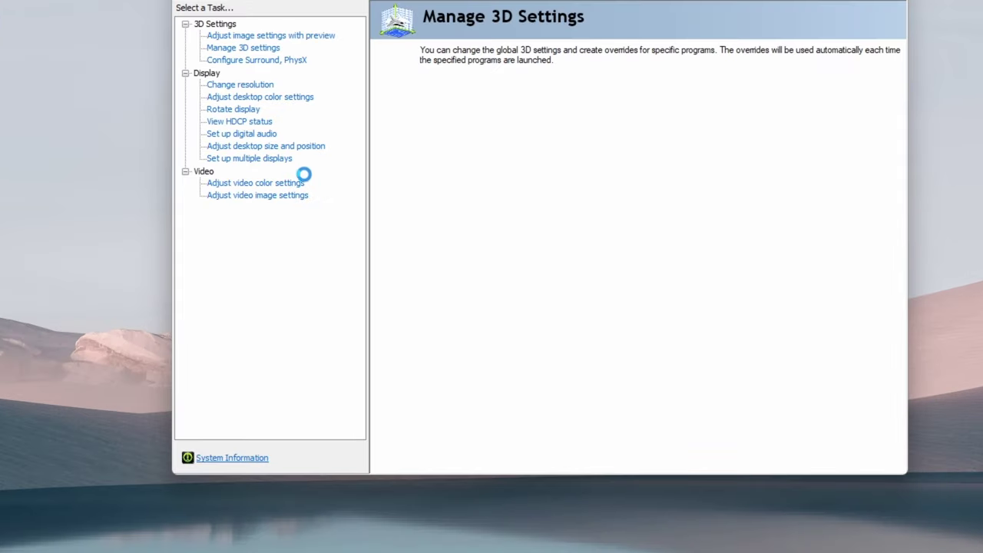
left_click(273, 96)
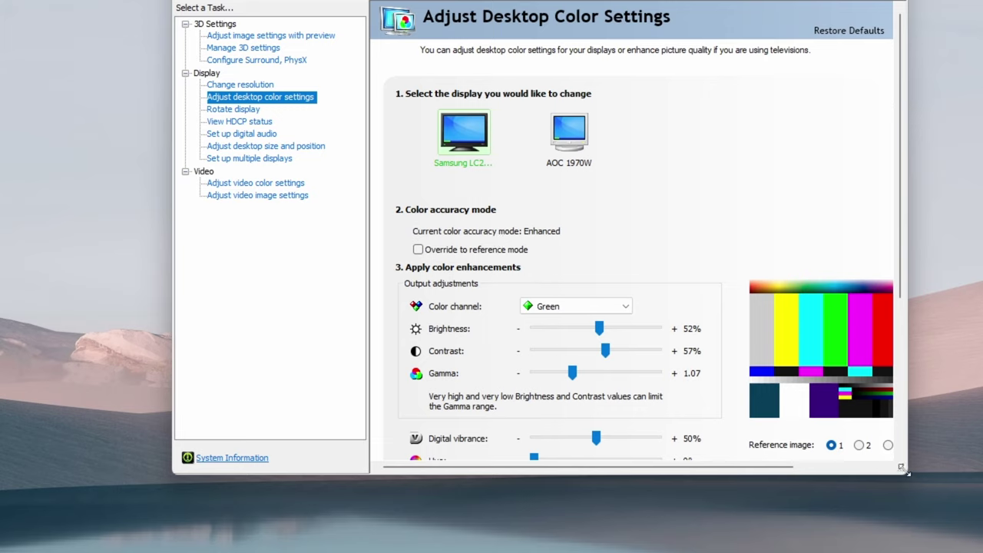
left_click_drag(904, 472, 975, 549)
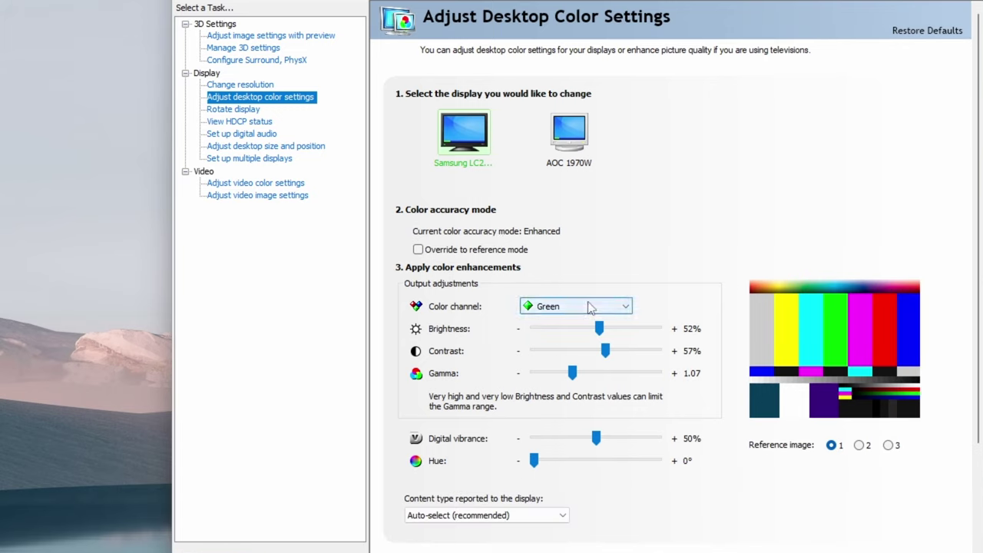
Examine the brightness, contrast and gamma of all channels together and of the red, green and blue color channels
left_click(590, 308)
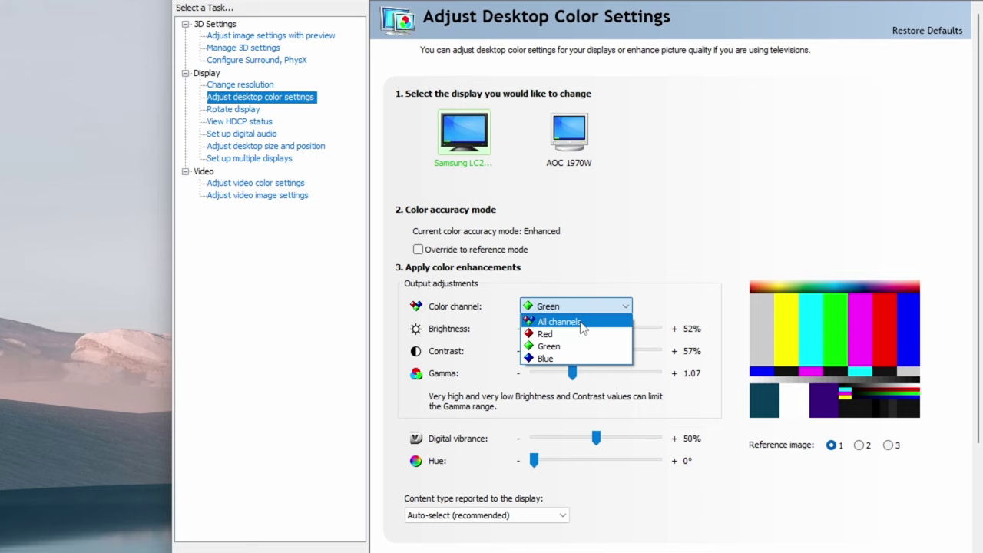
left_click(581, 322)
left_click(585, 308)
left_click(572, 335)
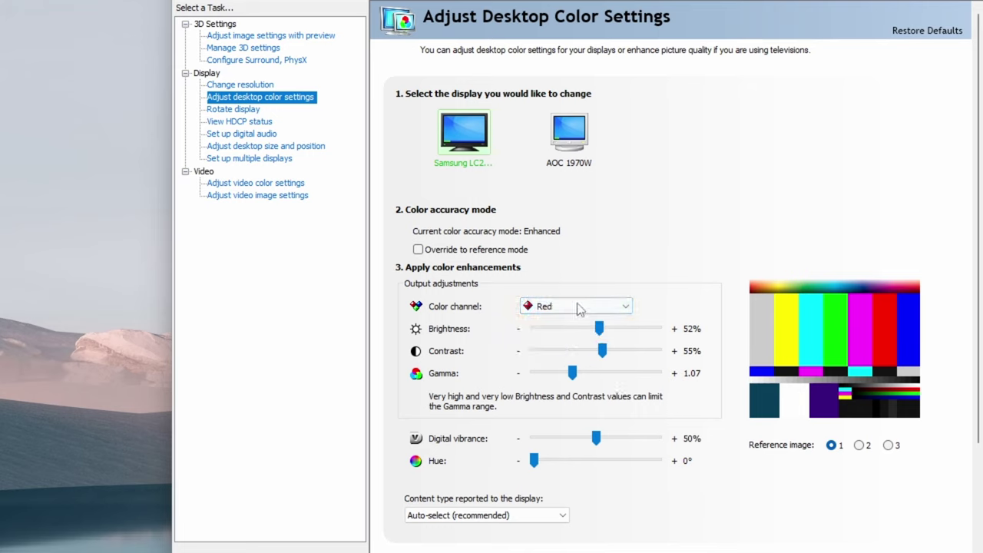
left_click(577, 307)
left_click(574, 345)
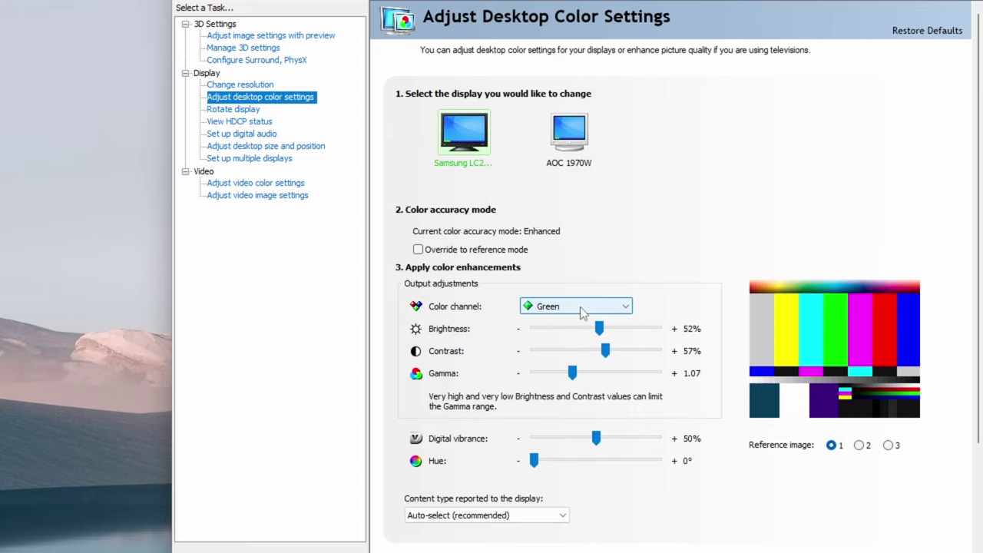
left_click(580, 306)
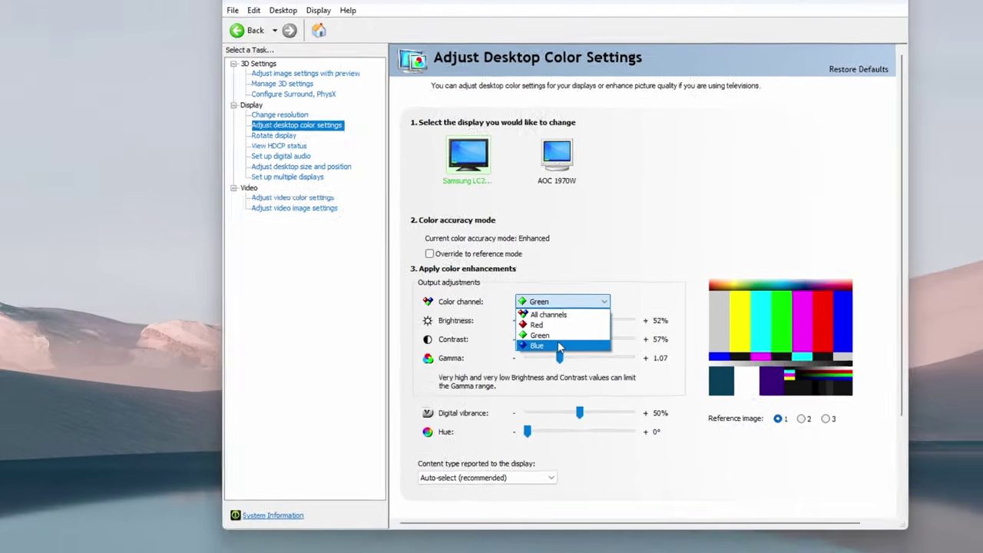
left_click(570, 356)
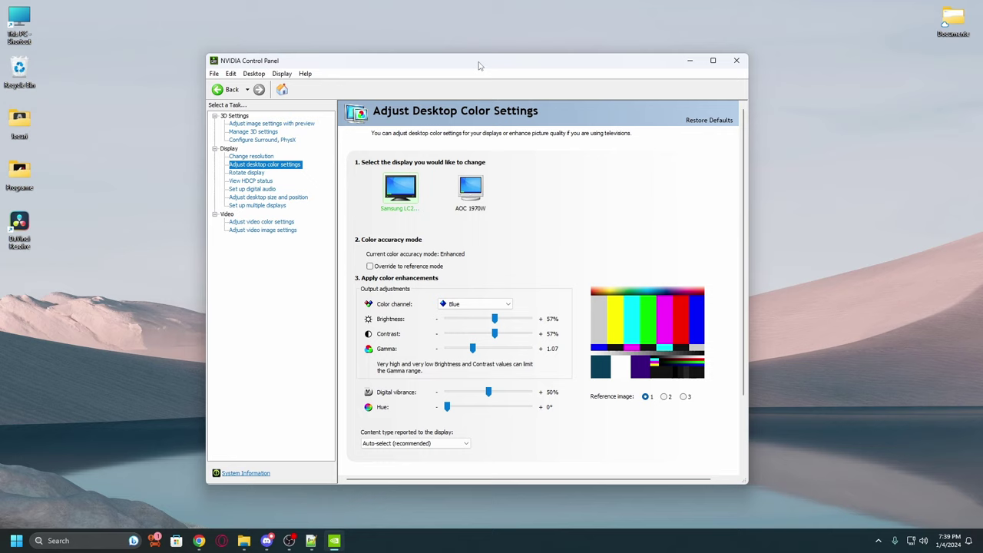